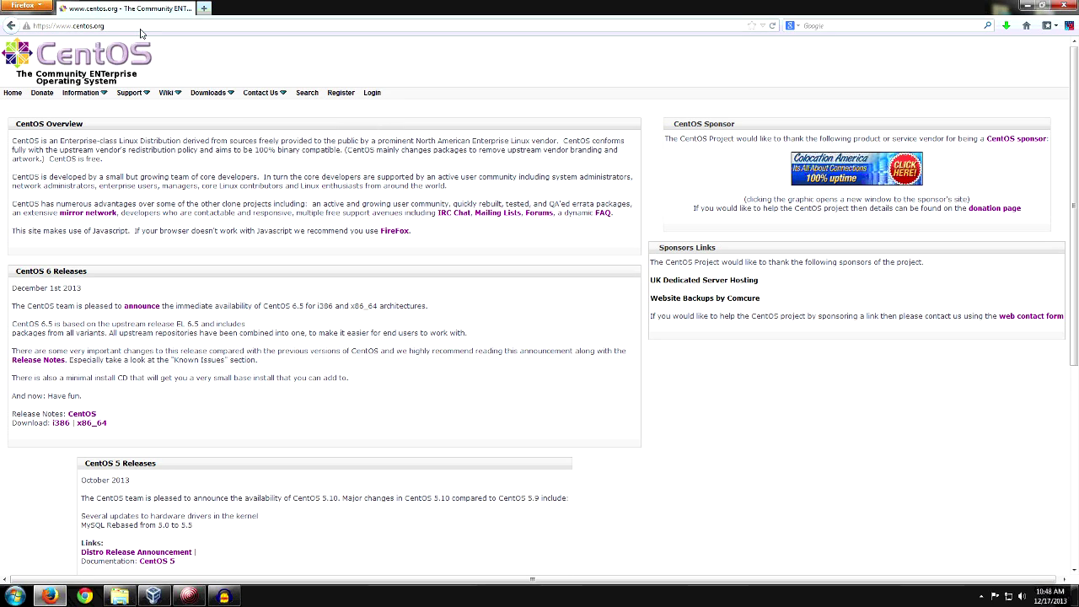
Step: Go from Downloads to Mirrors and the public mirror list, then open the Arctic Network Mirrors site
mouse_move(207, 100)
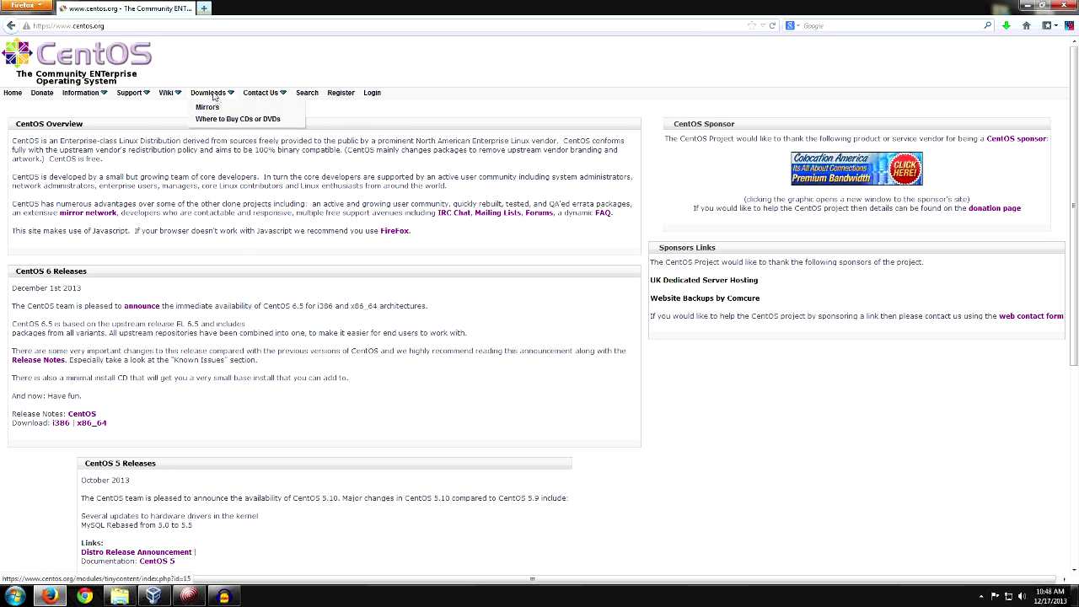
left_click(216, 112)
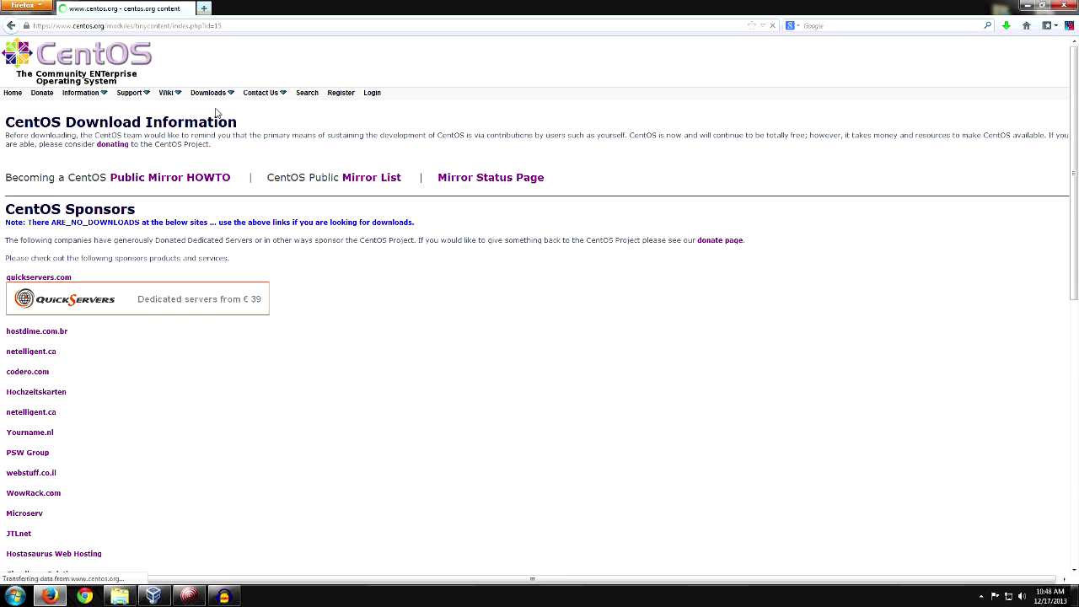
left_click(358, 182)
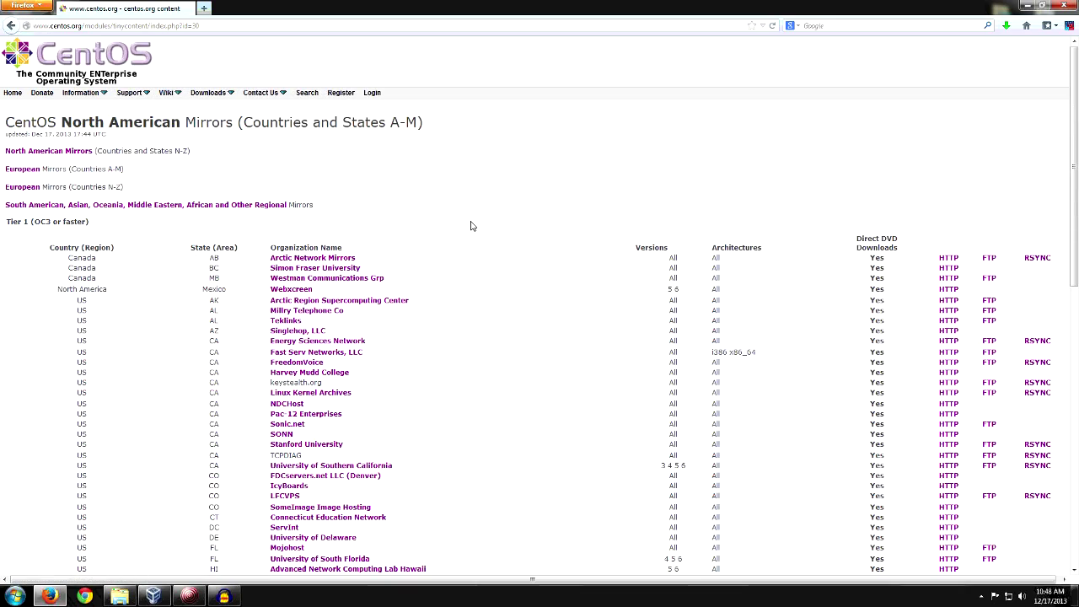
scroll(471, 225, "down", 15)
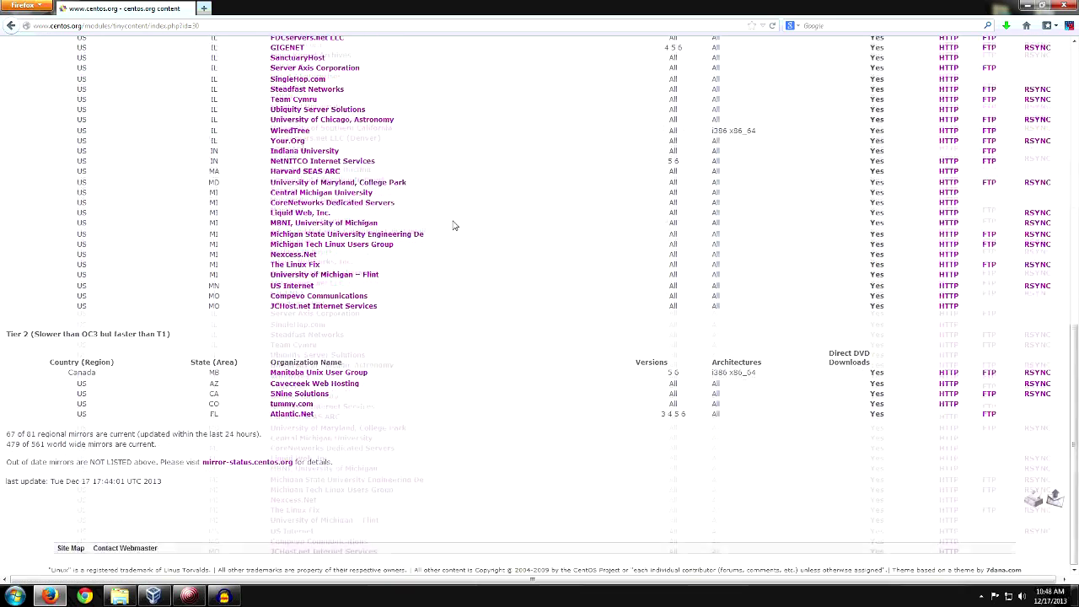
scroll(453, 226, "up", 15)
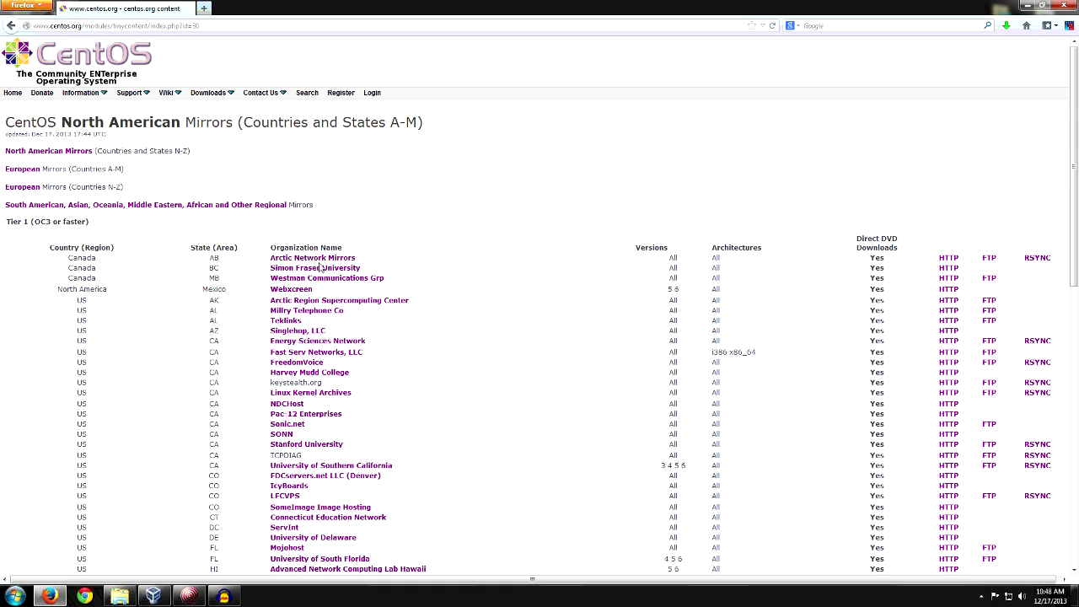
left_click(317, 262)
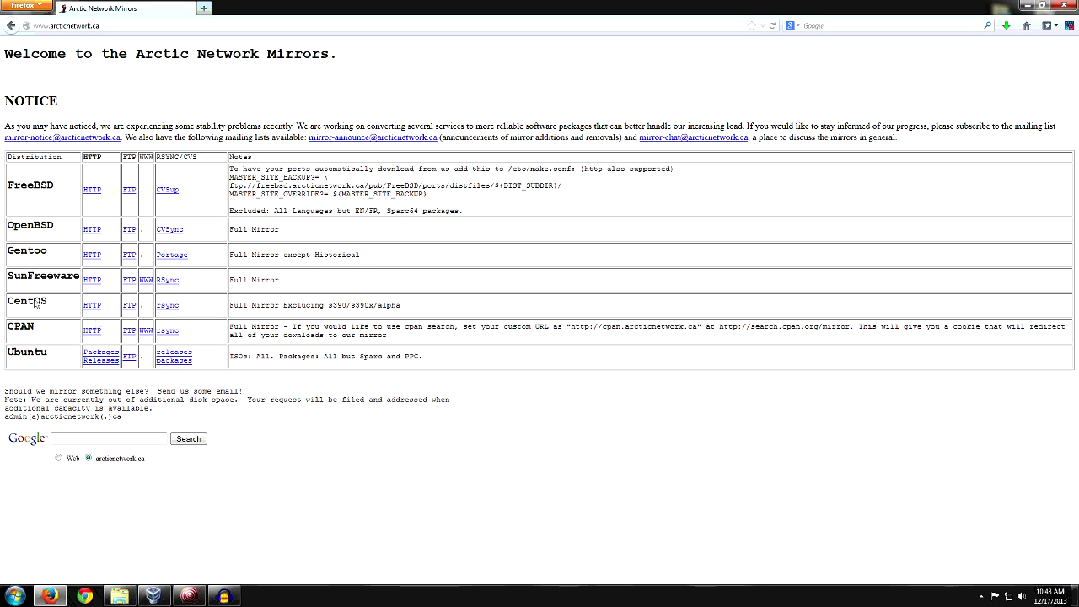
Step: Browse the Arctic Network mirror's CentOS HTTP listing into the 6.5/isos/i386 folder
left_click(93, 307)
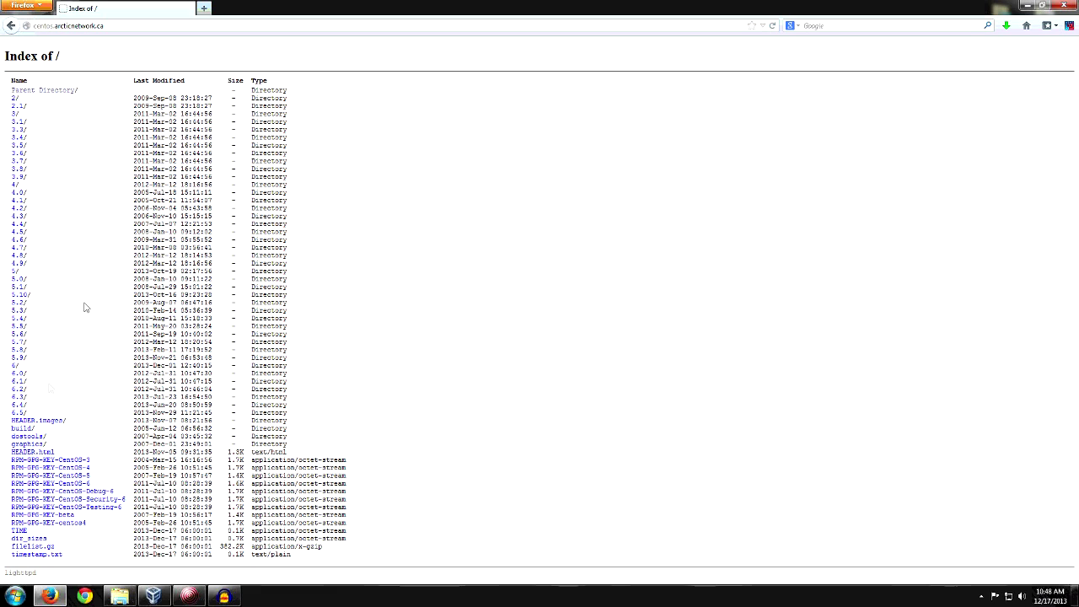
left_click(16, 414)
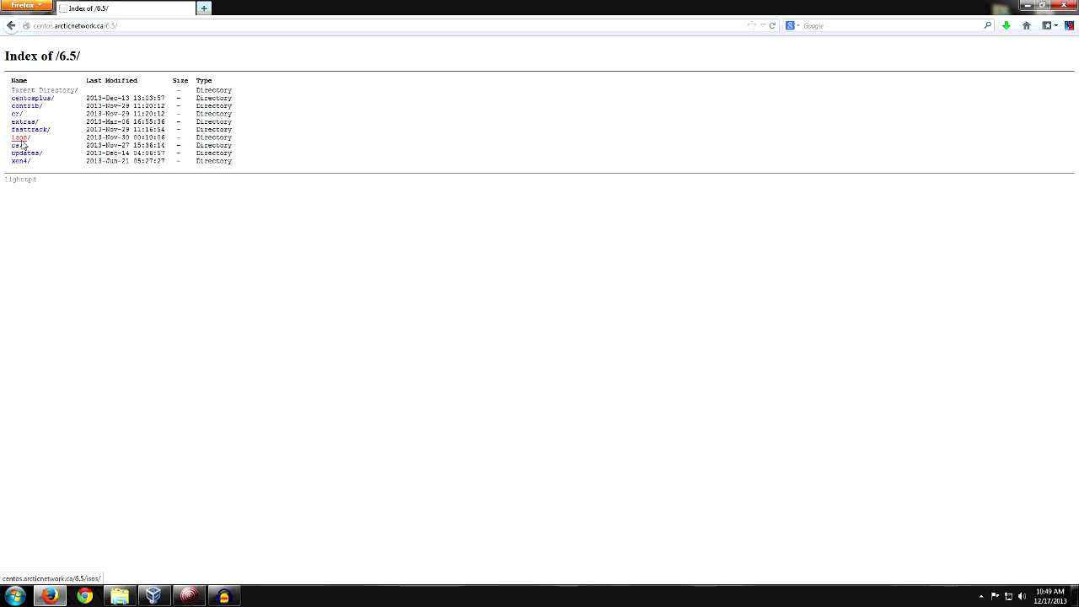
left_click(22, 140)
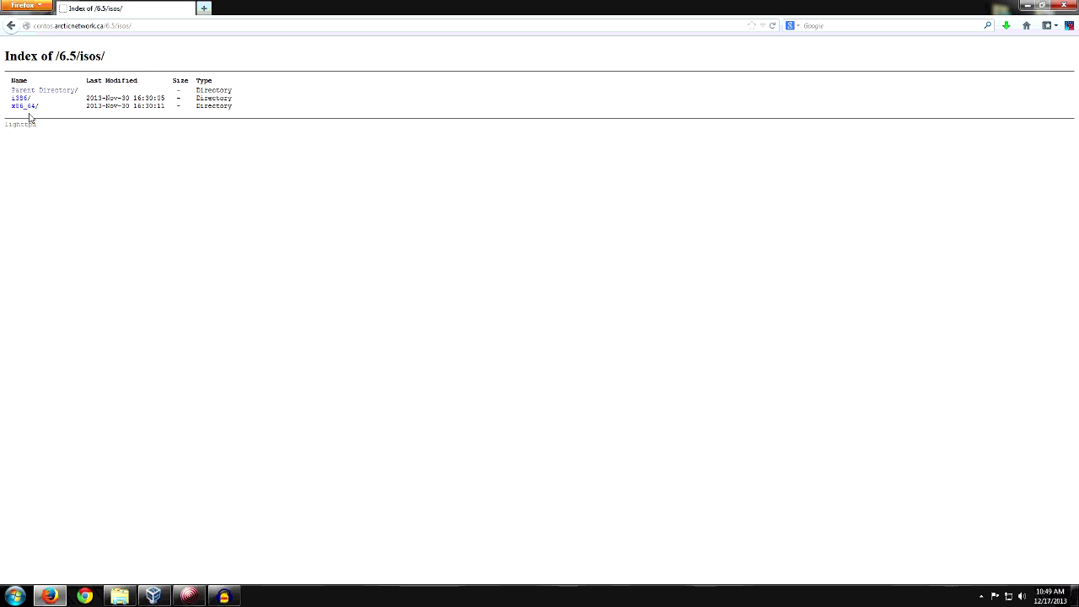
left_click(16, 100)
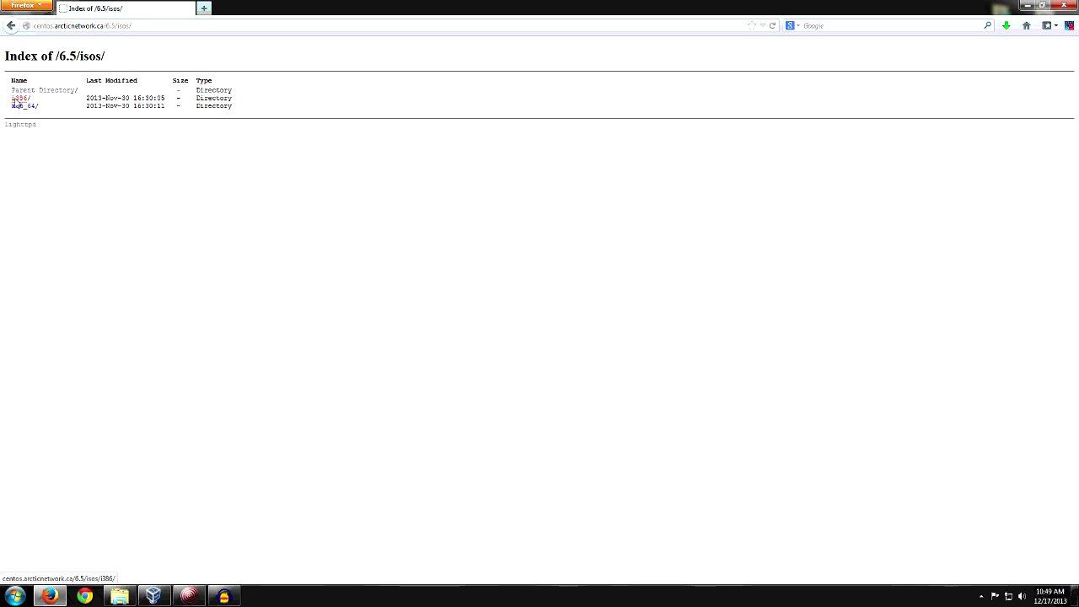
left_click(18, 107)
left_click(17, 99)
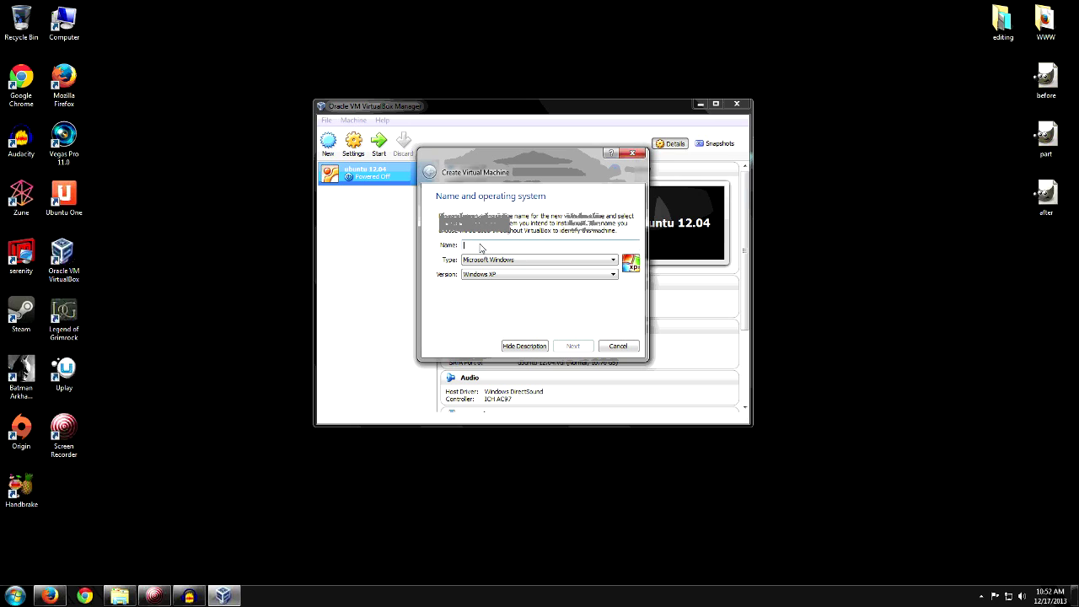
Step: Name the new Linux Red Hat machine Centos1 after clearing the folder-exists error
type("Centos")
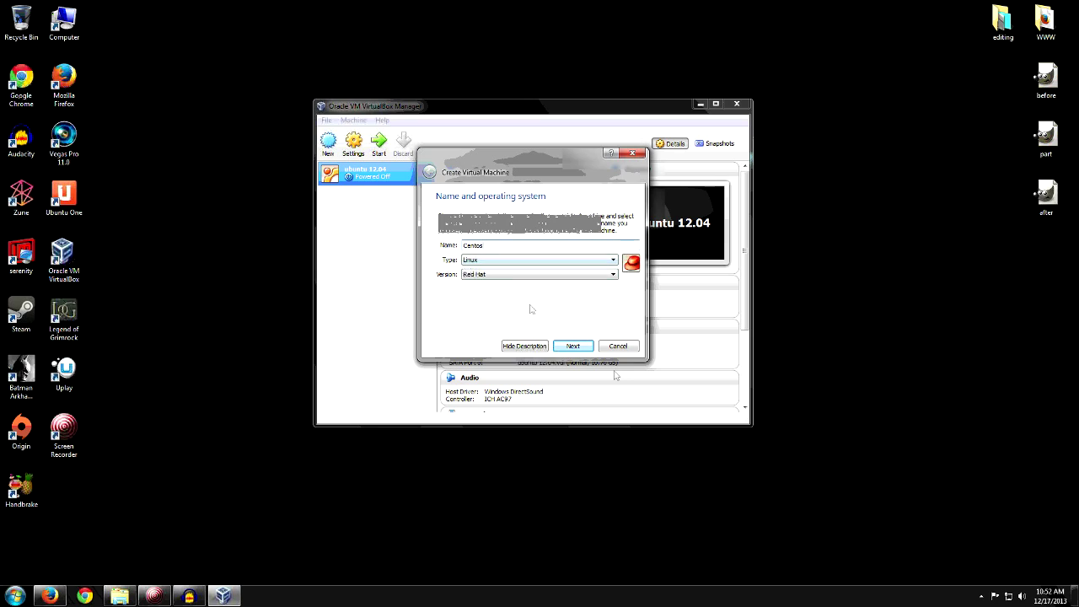
left_click(483, 261)
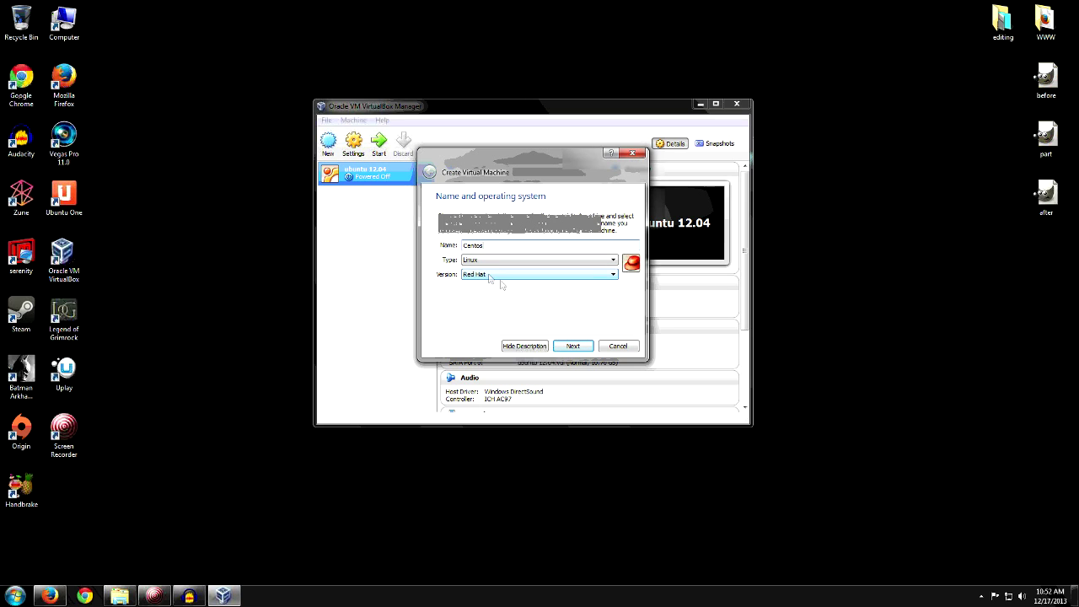
left_click(570, 348)
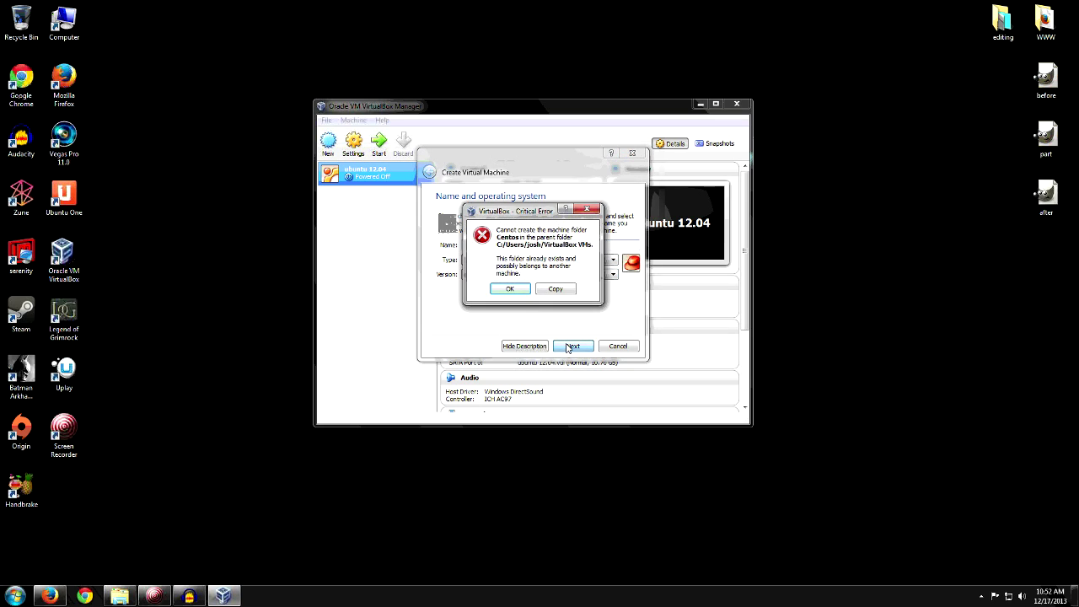
left_click(510, 288)
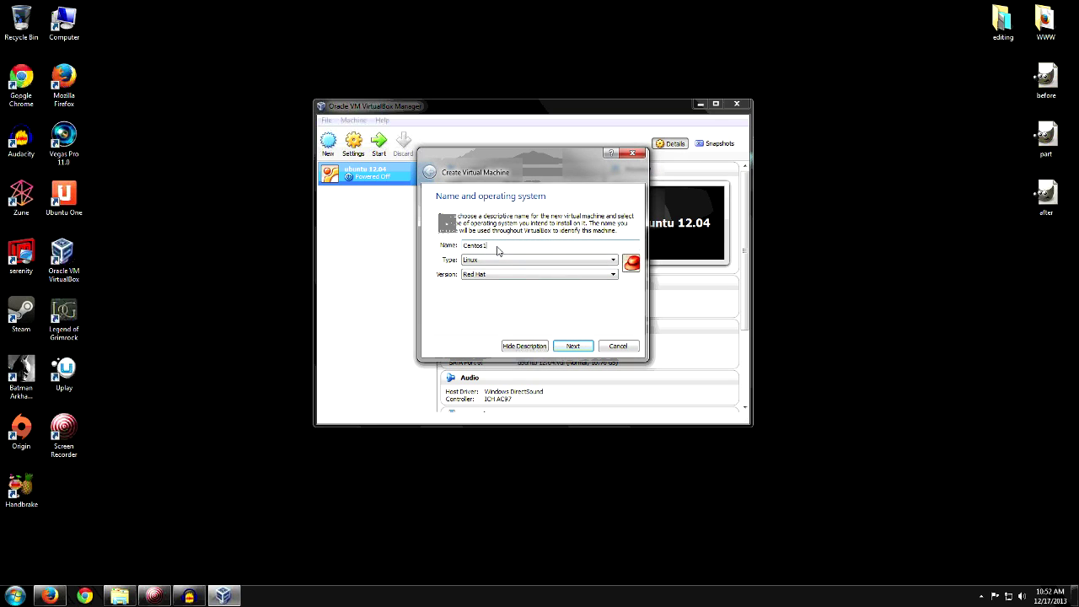
left_click(572, 346)
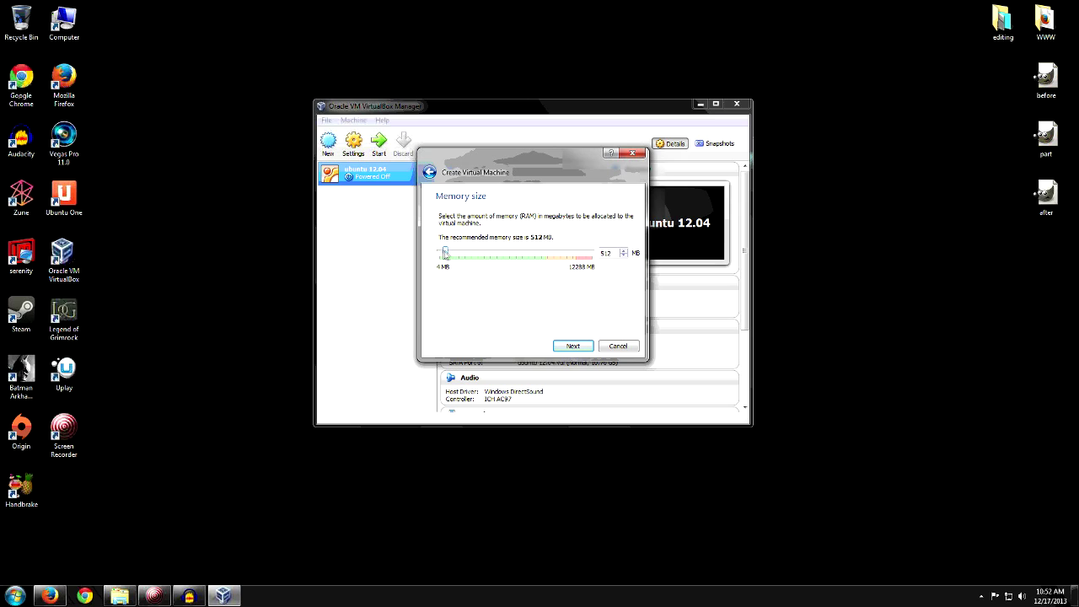
Step: Raise Centos1's memory above 512 MB and create a fixed-size VDI disk of about 13 GB
left_click_drag(445, 255, 478, 256)
left_click(582, 349)
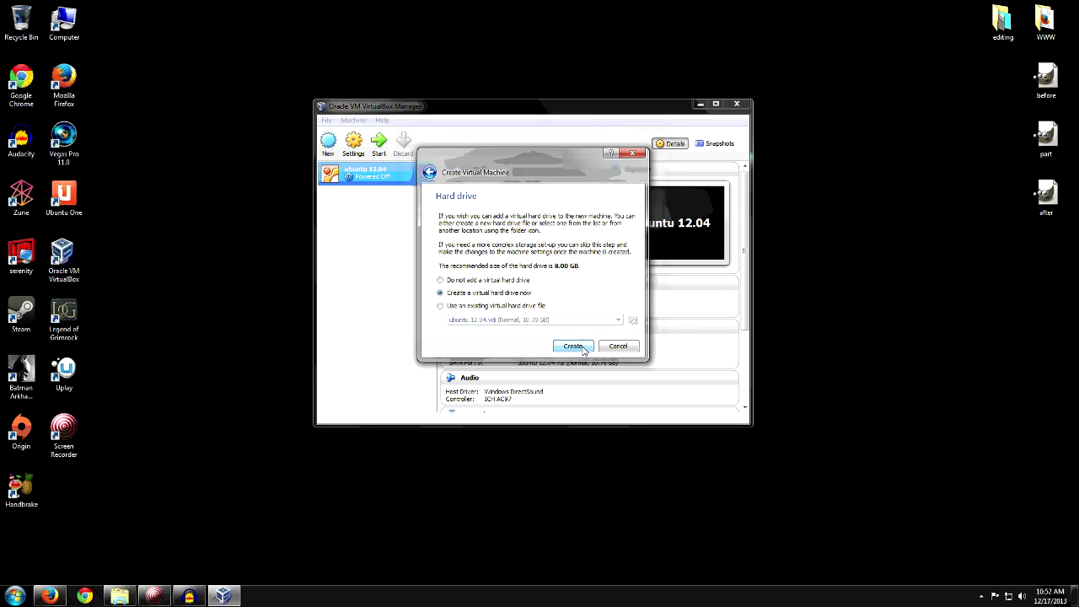
left_click(573, 347)
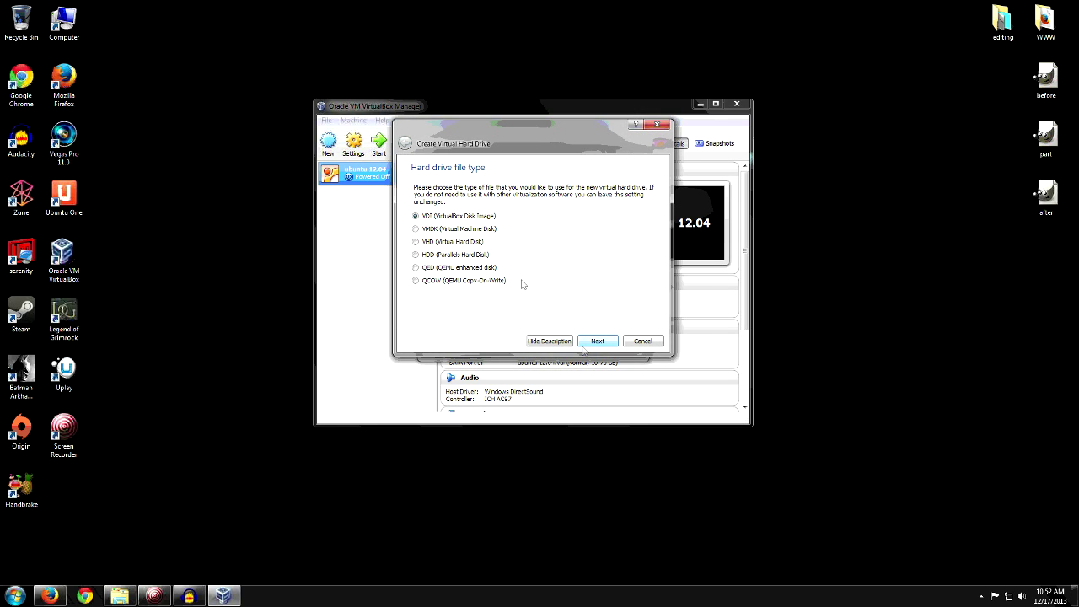
left_click(596, 341)
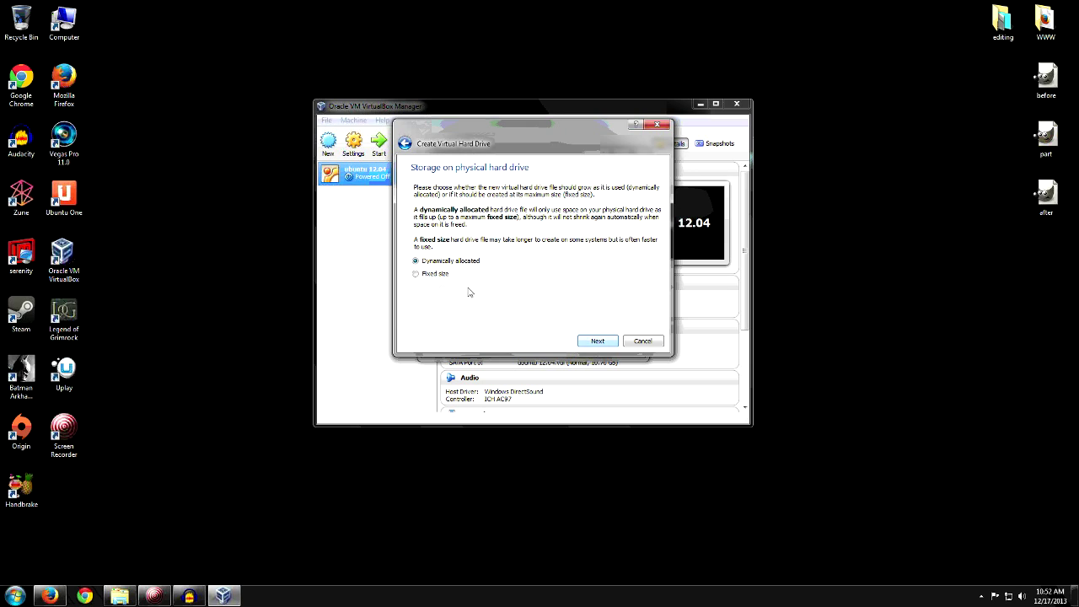
left_click(440, 275)
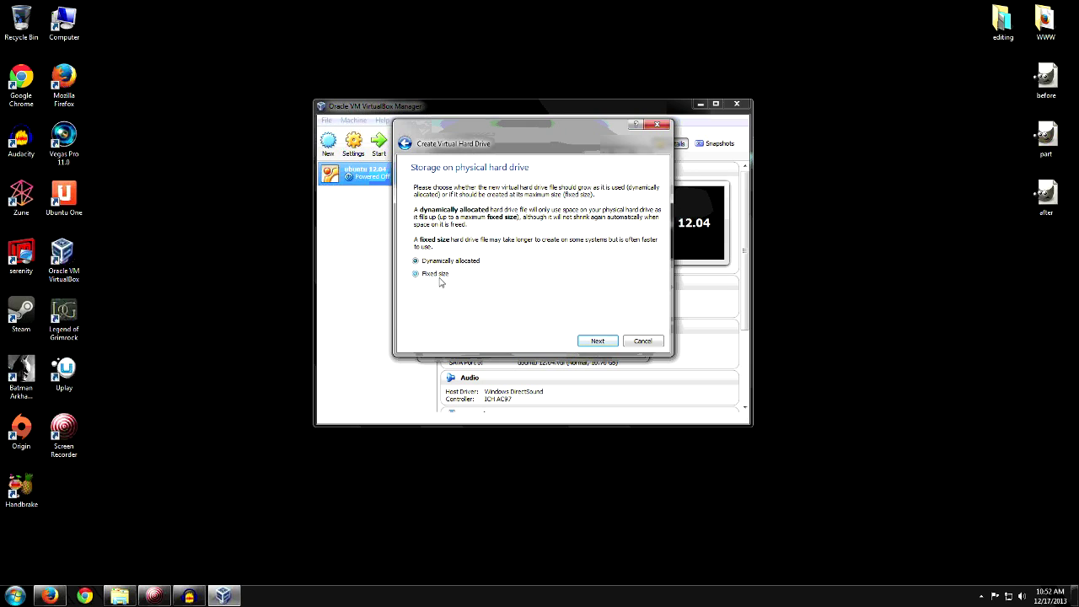
left_click(596, 340)
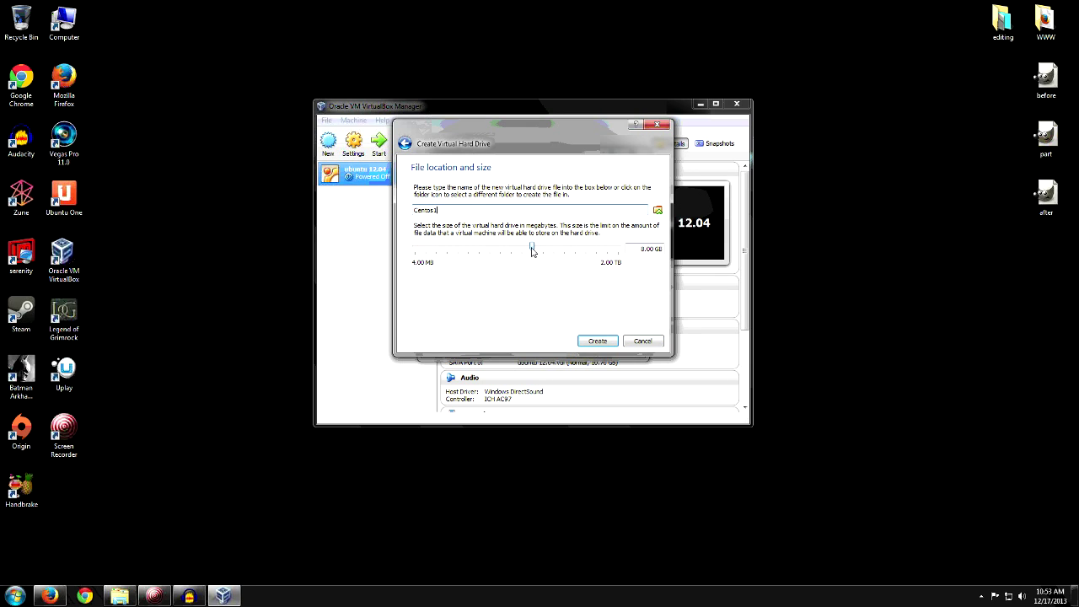
left_click_drag(532, 252, 534, 253)
left_click(597, 341)
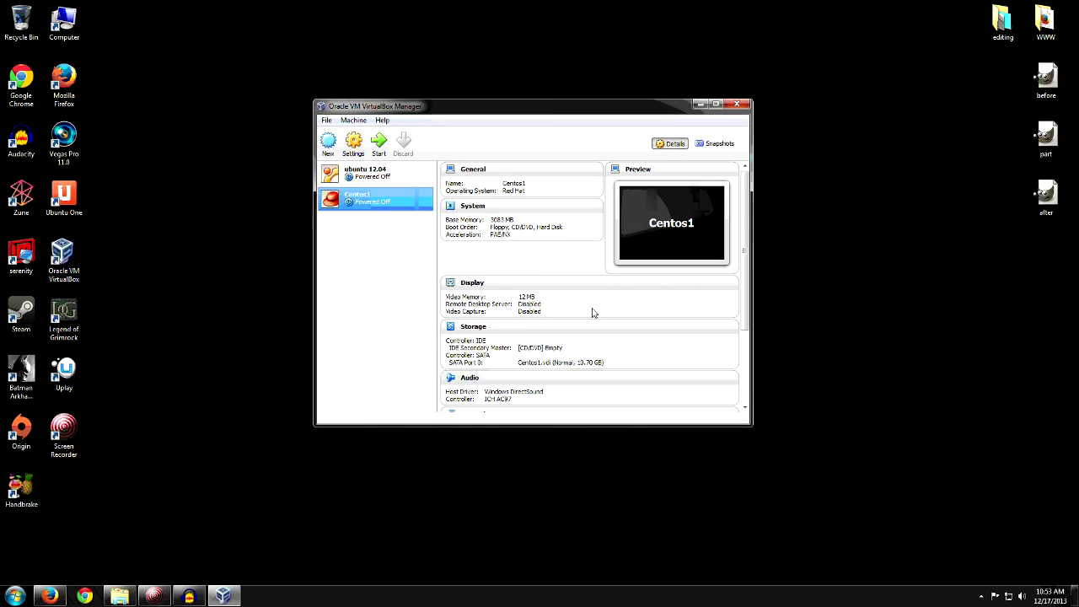
Step: Start Centos1 with CentOS-6.5-i386-LiveCD.iso selected as the start-up disk
left_click(378, 149)
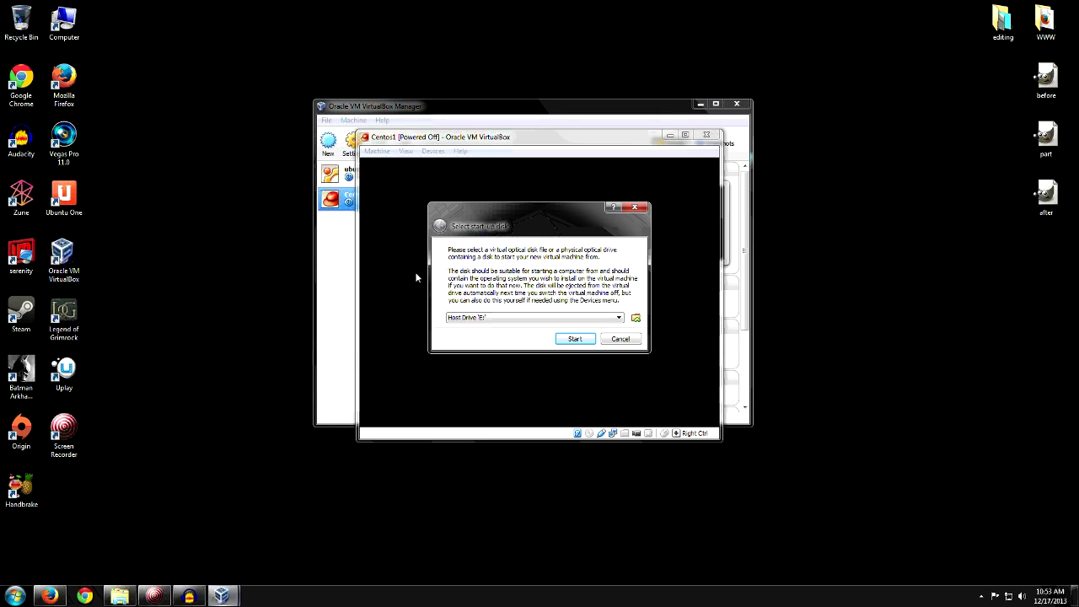
left_click(544, 319)
left_click(623, 326)
left_click(600, 319)
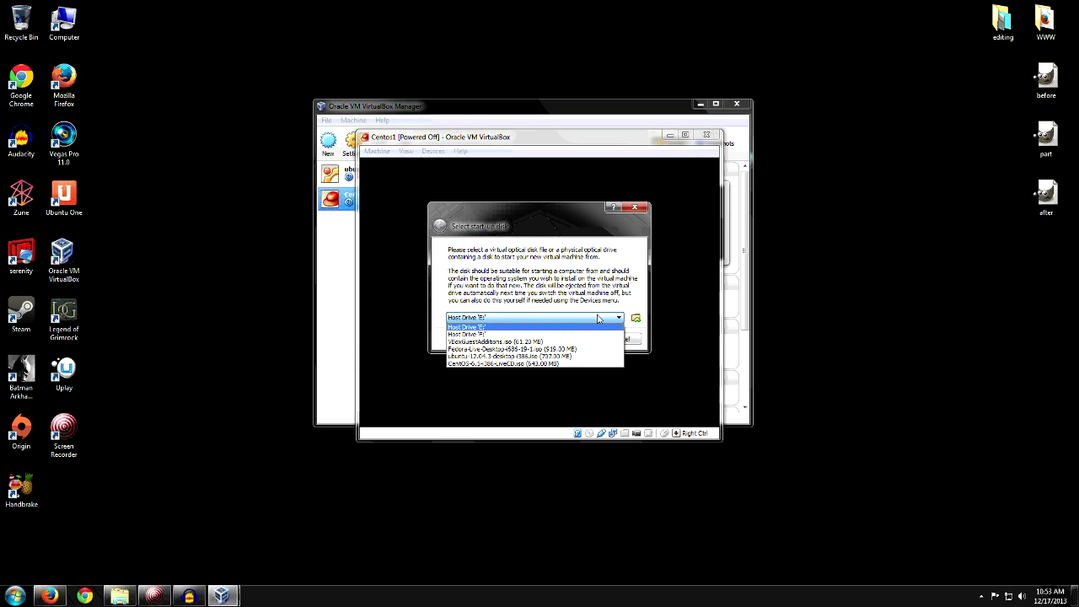
left_click(546, 362)
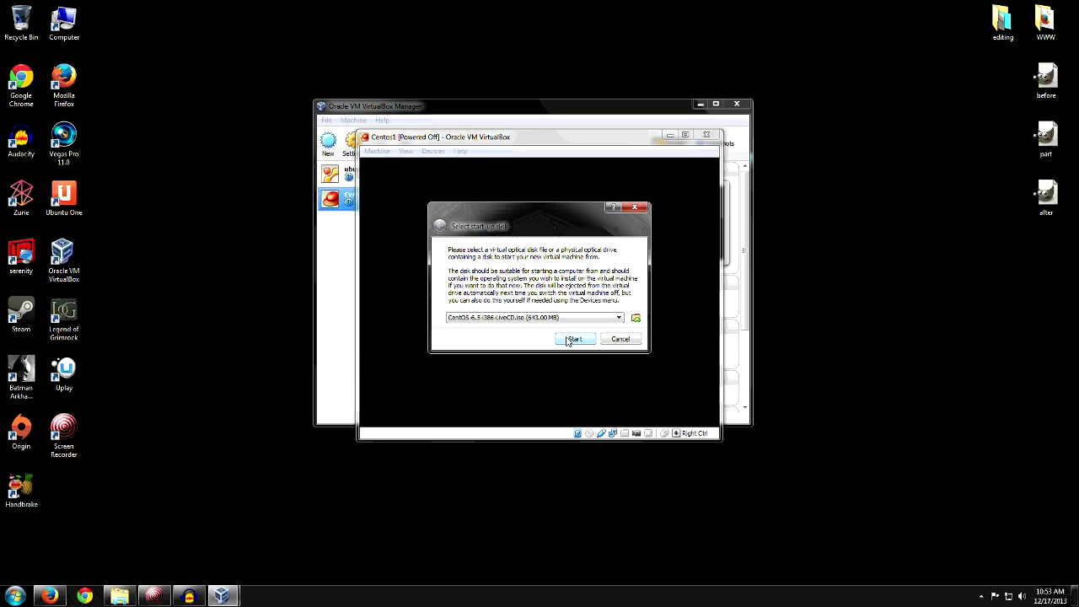
left_click(572, 339)
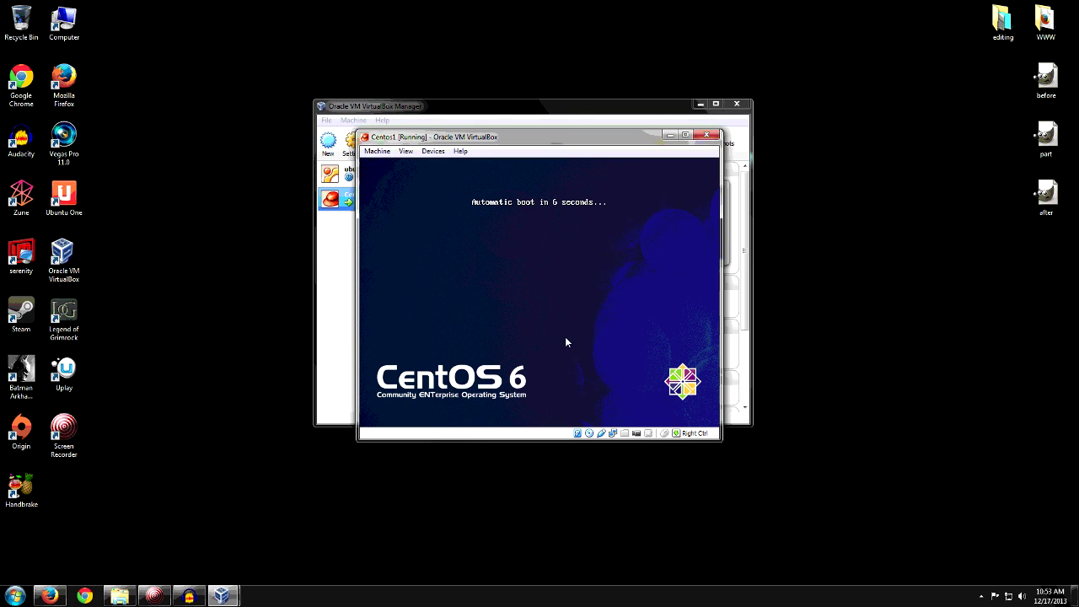
Step: Interrupt the LiveCD boot countdown and boot the Install option
key("Return")
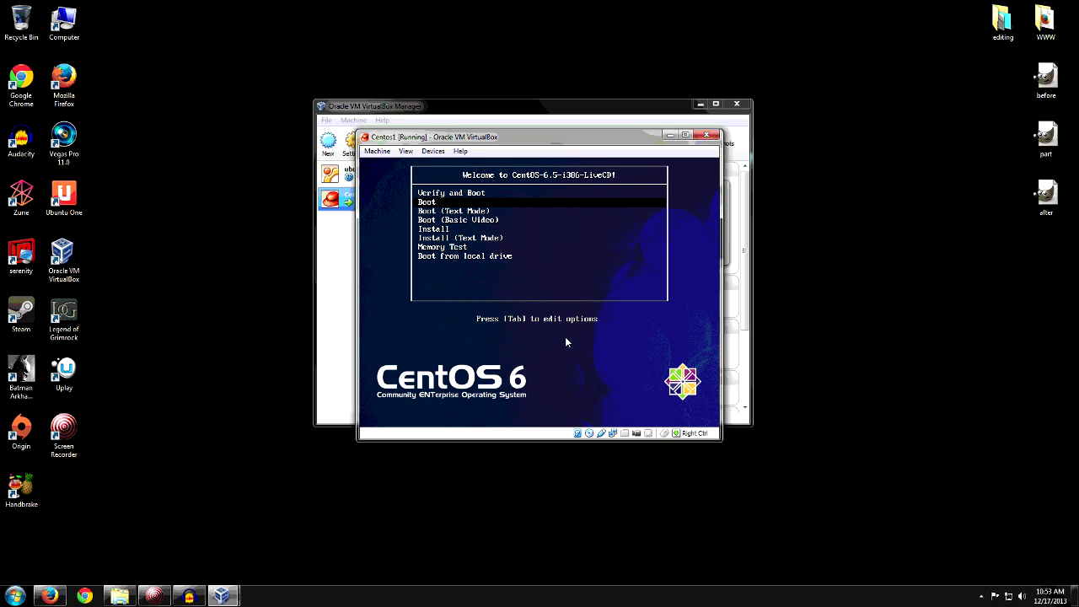
key("Down")
key("Down")
key("Down")
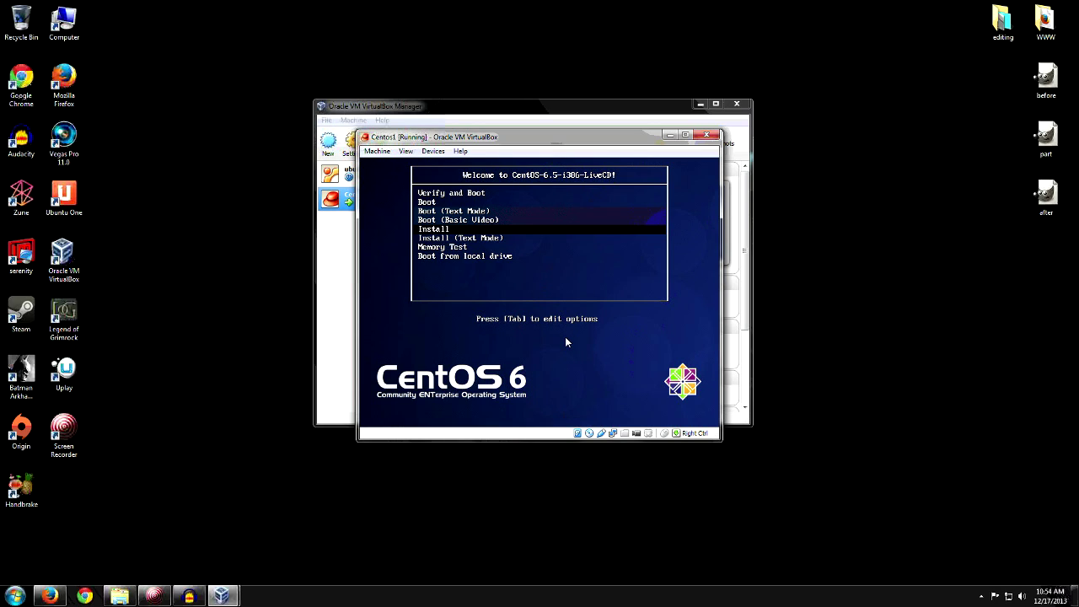
key("Return")
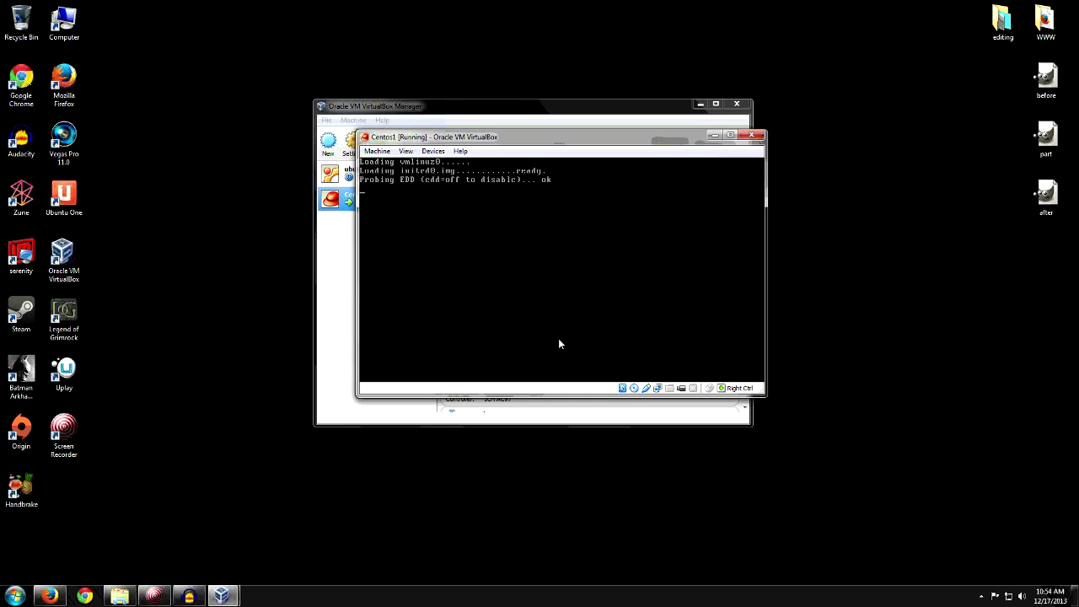
left_click_drag(507, 140, 461, 151)
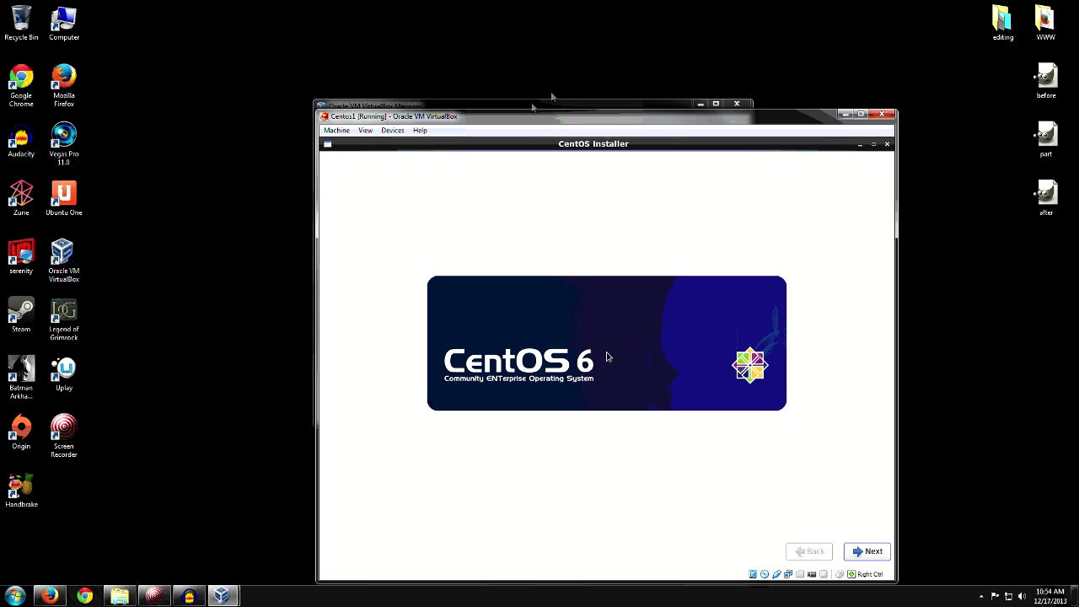
Step: Accept English, U.S. English keyboard and Basic Storage Devices, discarding any disk data
left_click_drag(527, 123, 425, 40)
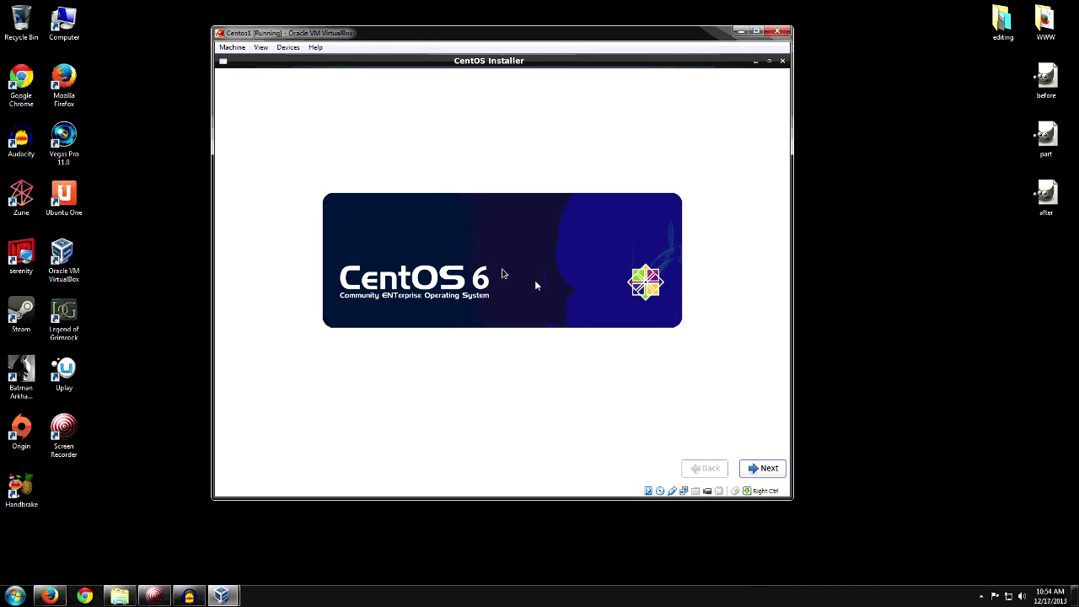
left_click(755, 469)
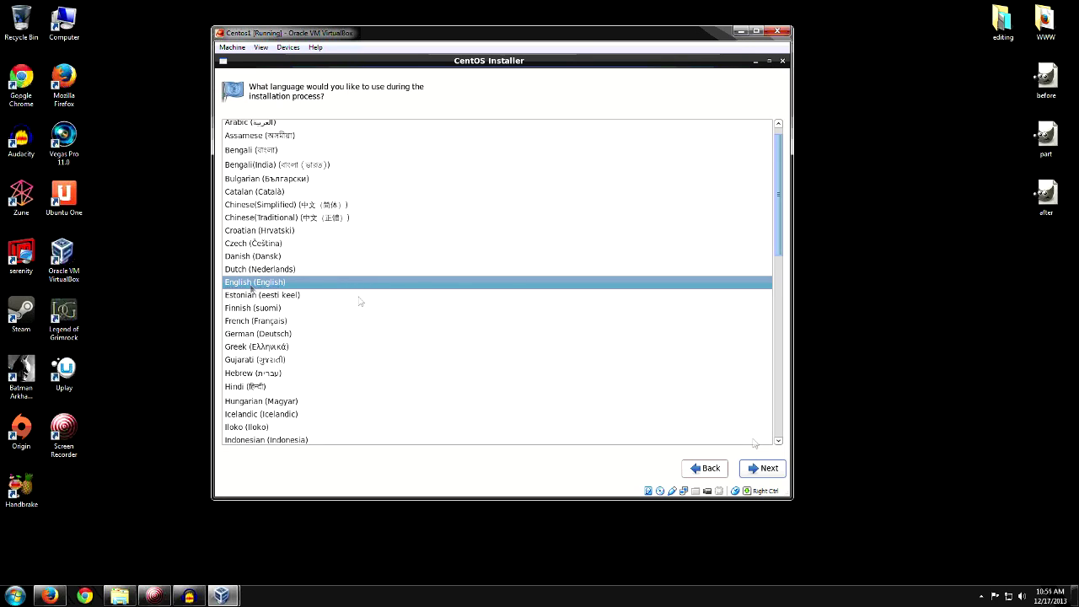
left_click(754, 471)
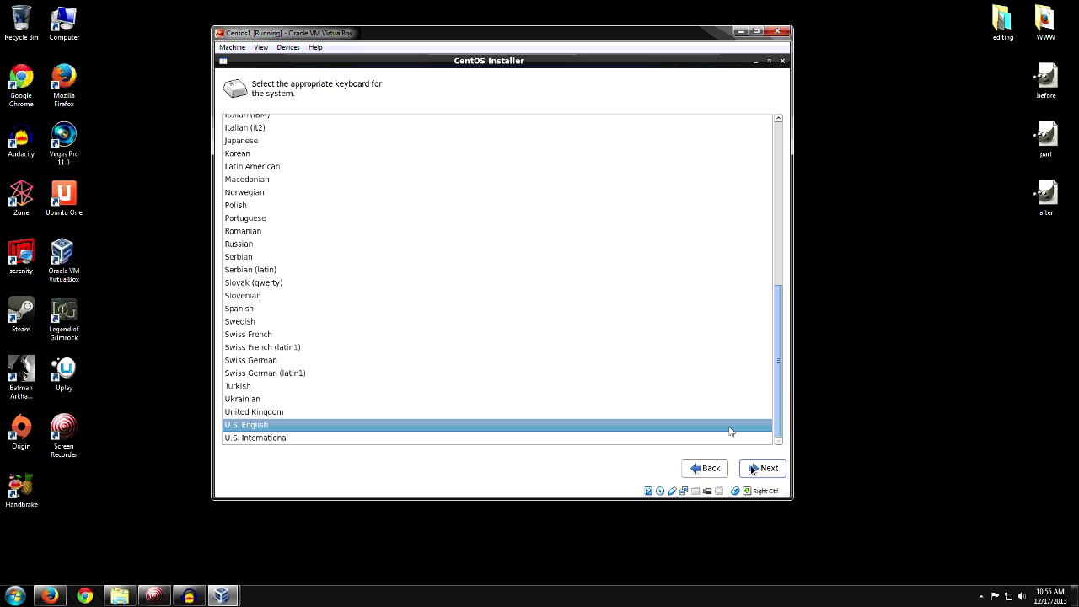
left_click(754, 468)
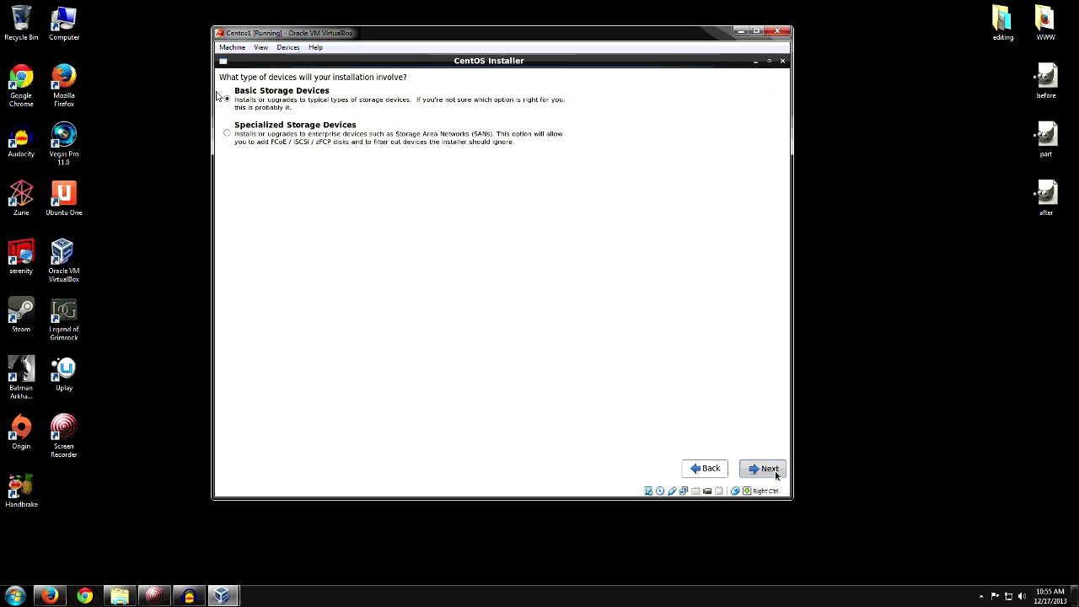
left_click(775, 471)
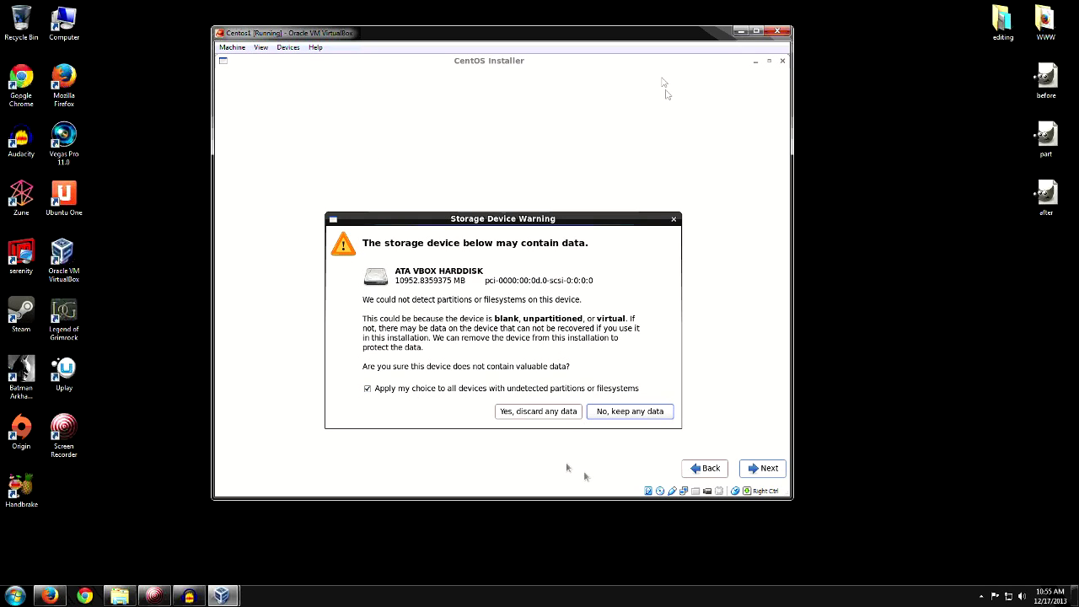
left_click(515, 415)
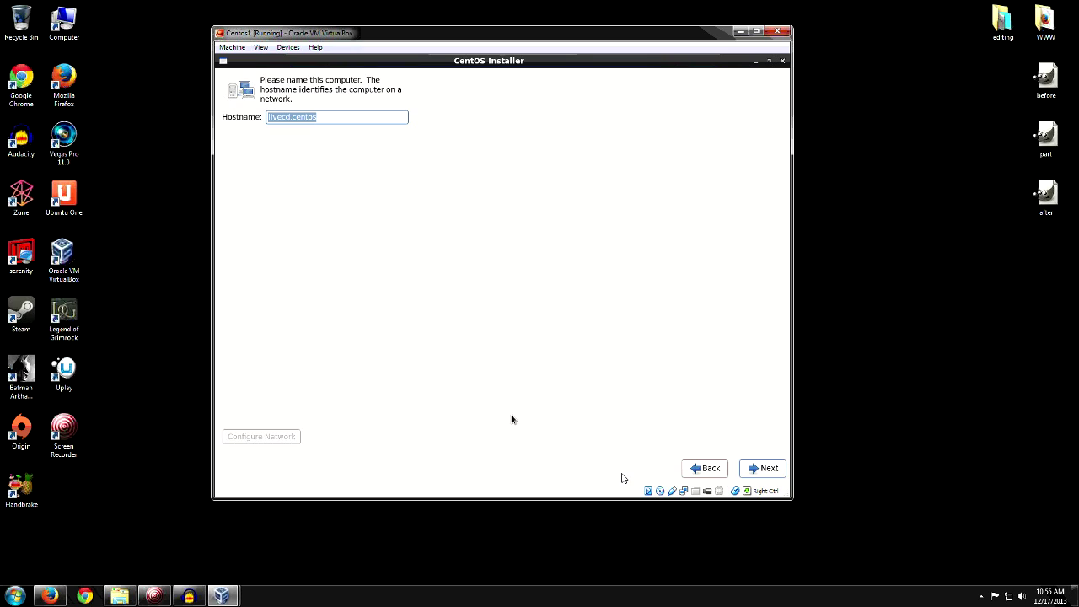
Step: Set the hostname to centos1 and the time zone to America/Phoenix
type("centos1")
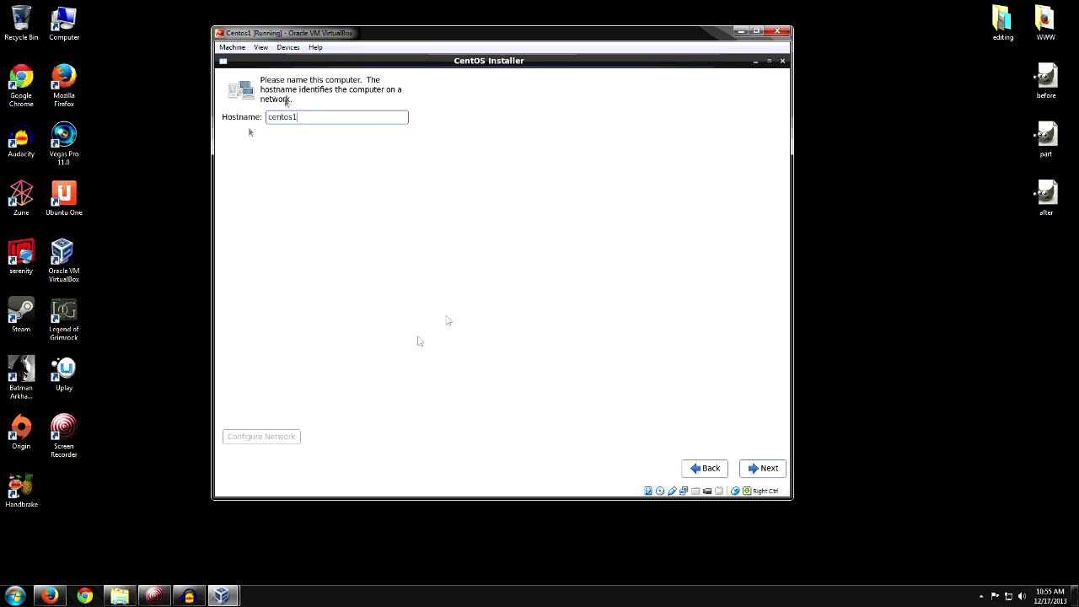
left_click(746, 469)
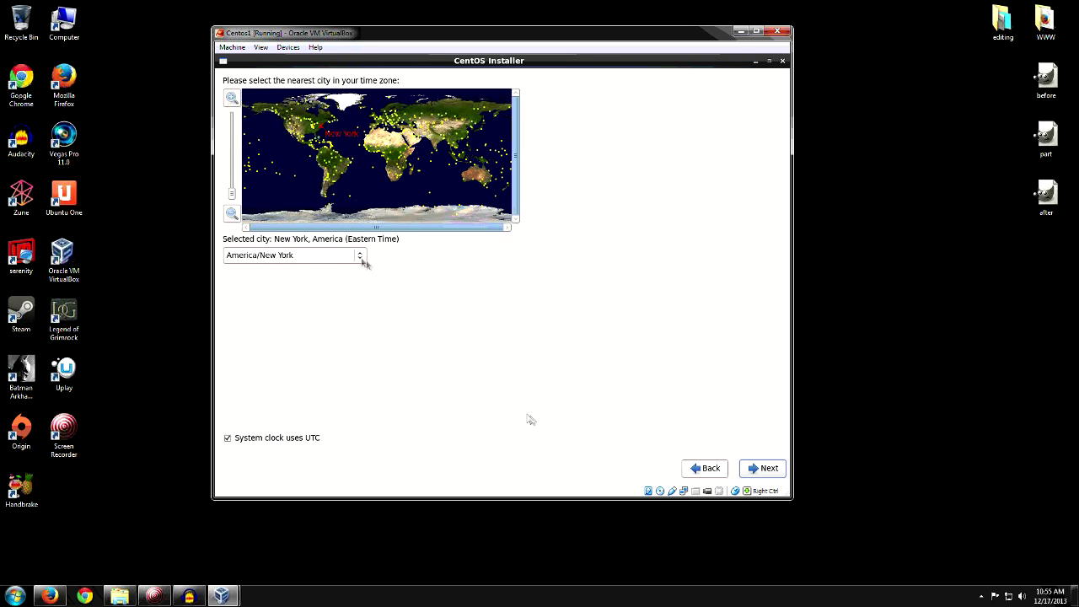
left_click(361, 257)
scroll(298, 361, "down", 3)
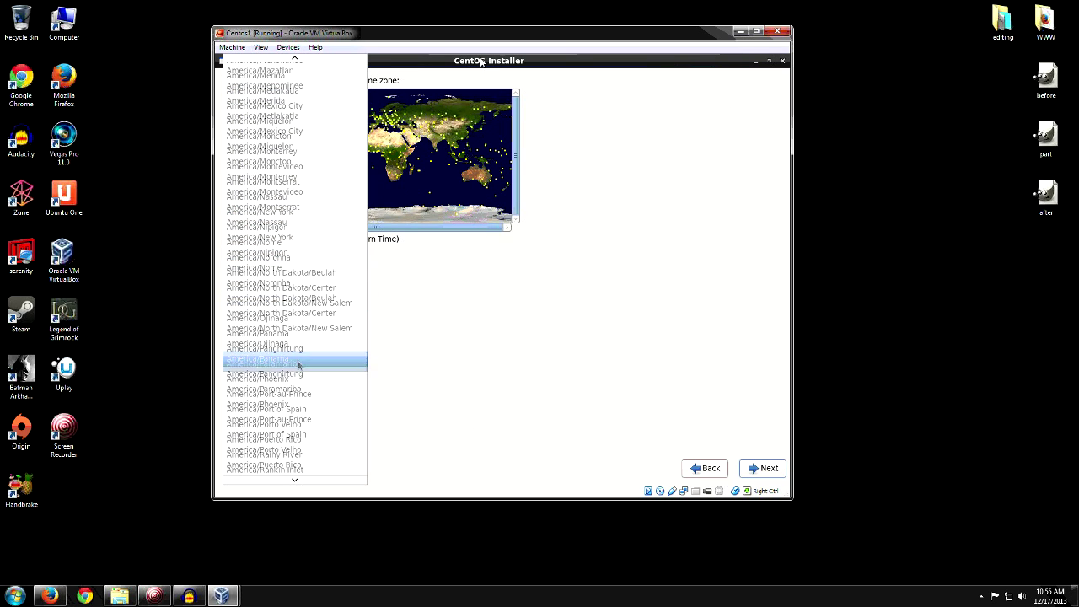
left_click(295, 371)
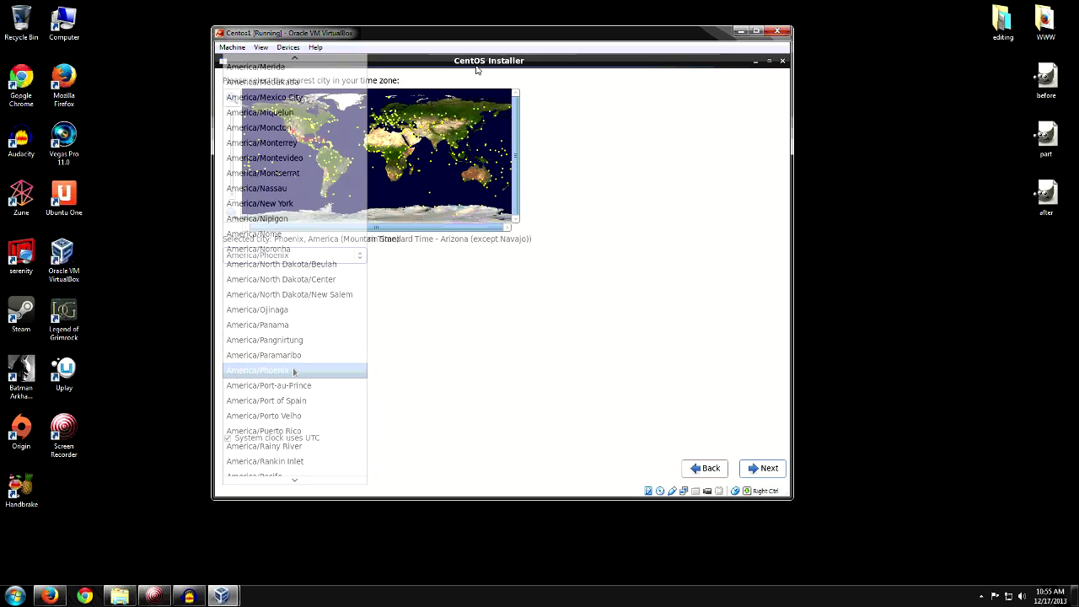
left_click(763, 472)
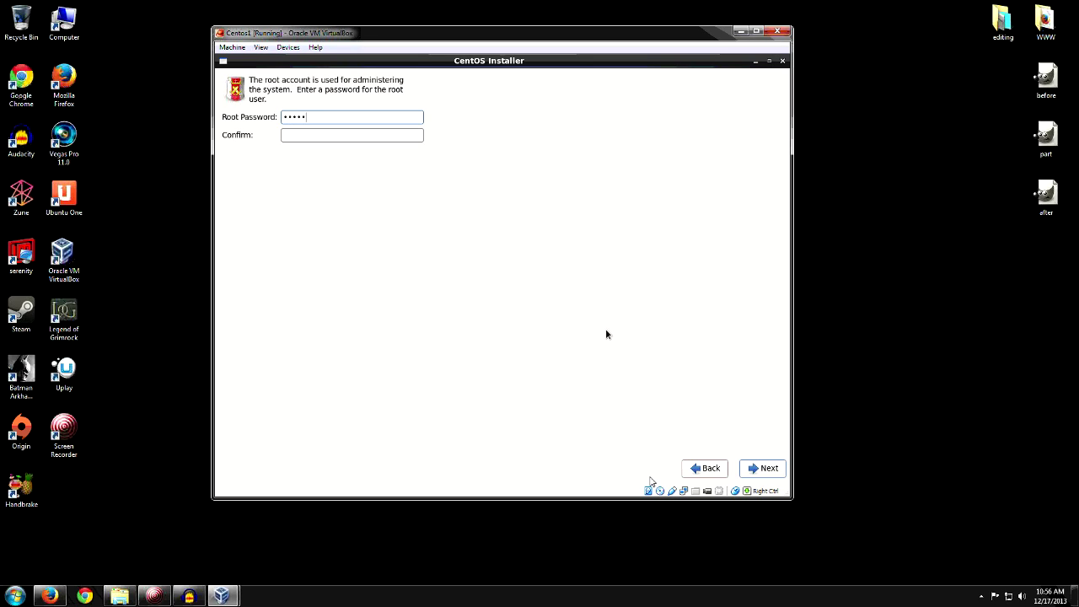
Step: Enter and confirm the root password
key("BackSpace")
key("BackSpace")
key("BackSpace")
key("BackSpace")
type("*******")
key("Tab")
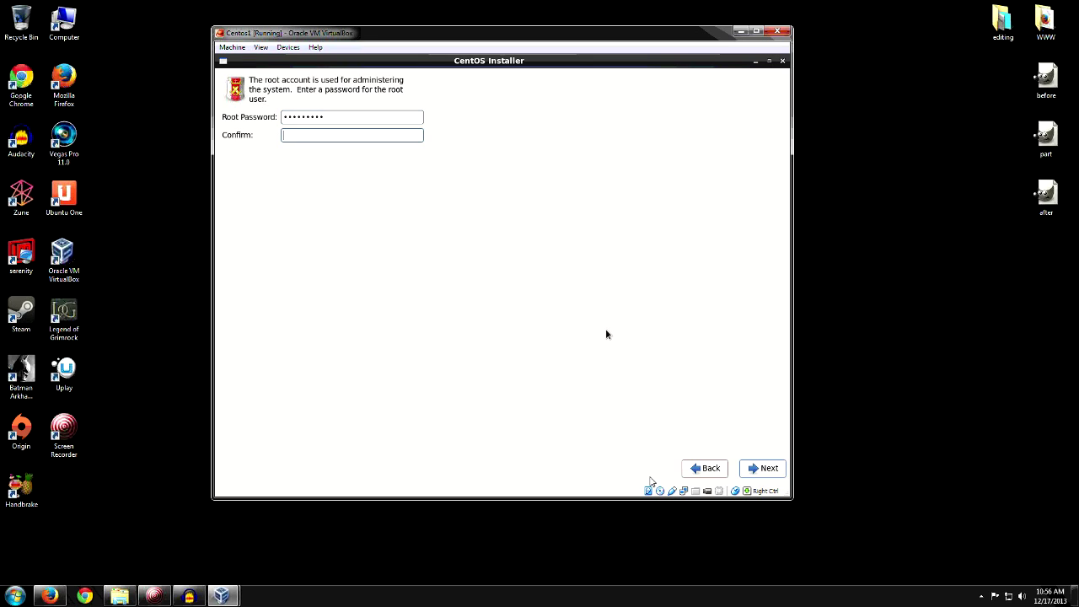
type("*********")
left_click(760, 471)
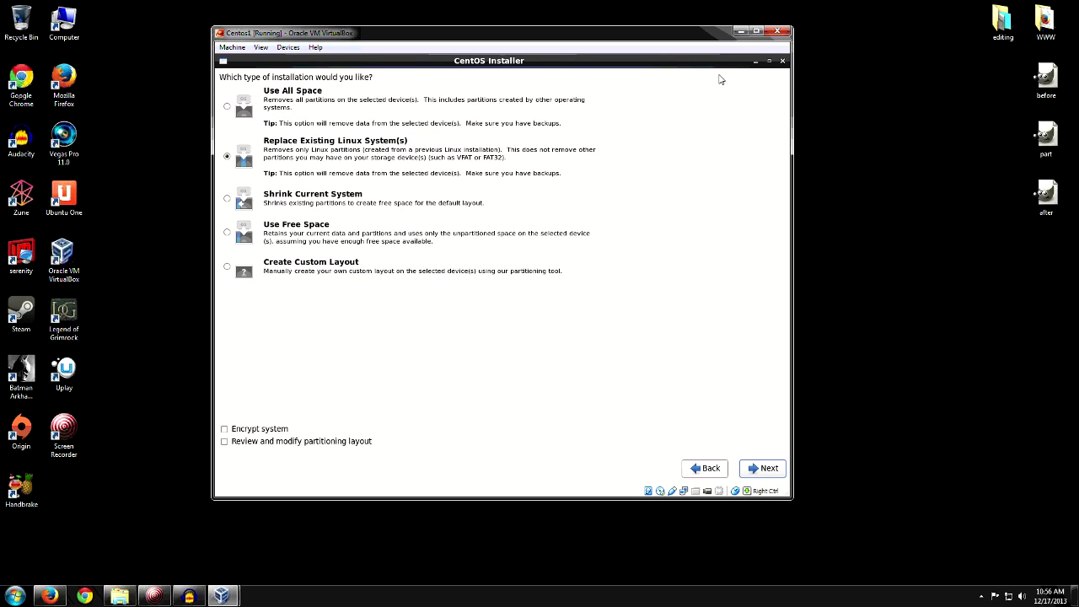
Step: Choose Use All Space and write the partitioning changes to disk
left_click(228, 109)
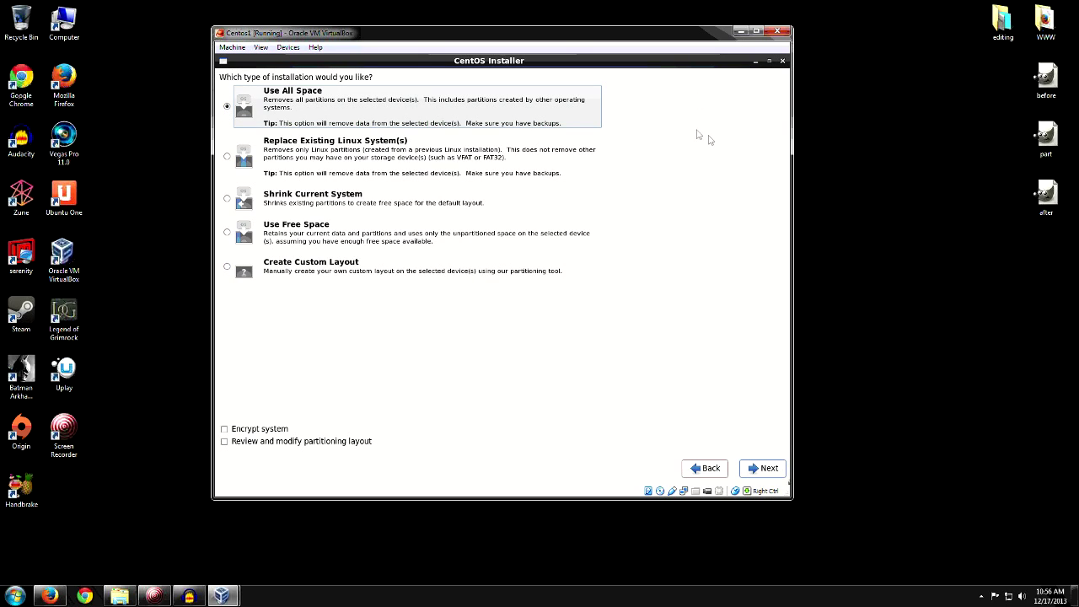
left_click(768, 472)
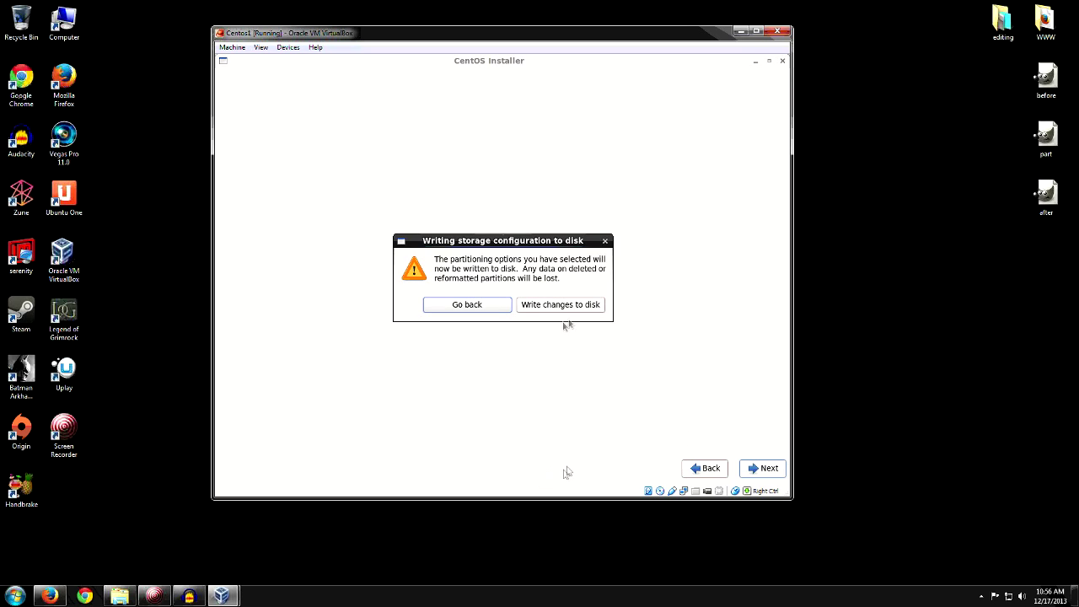
left_click(563, 310)
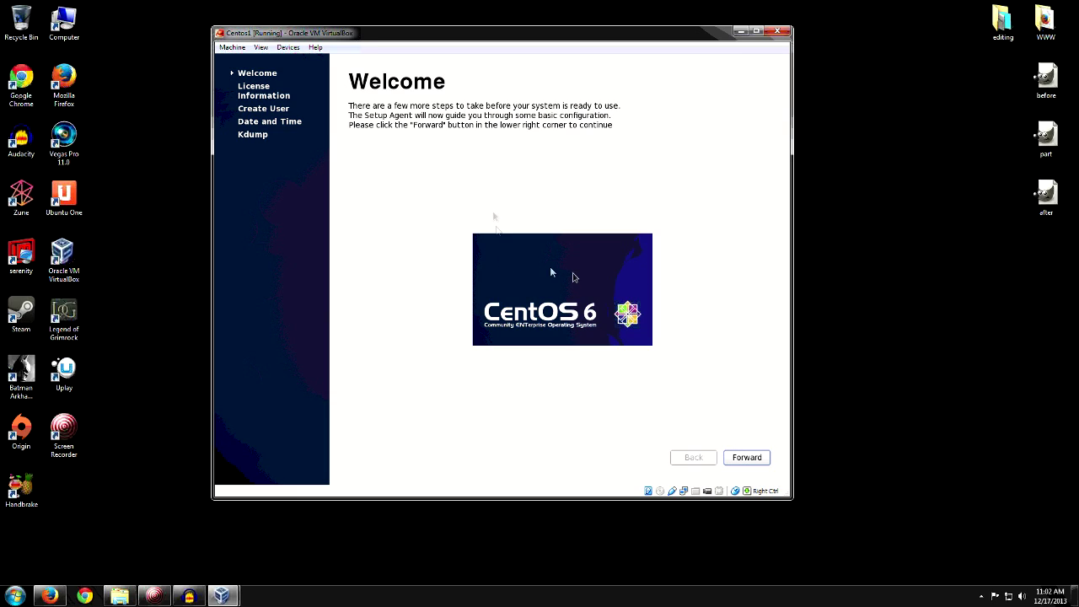
Step: Accept the license and create a user with a username, full name and confirmed password
left_click(742, 463)
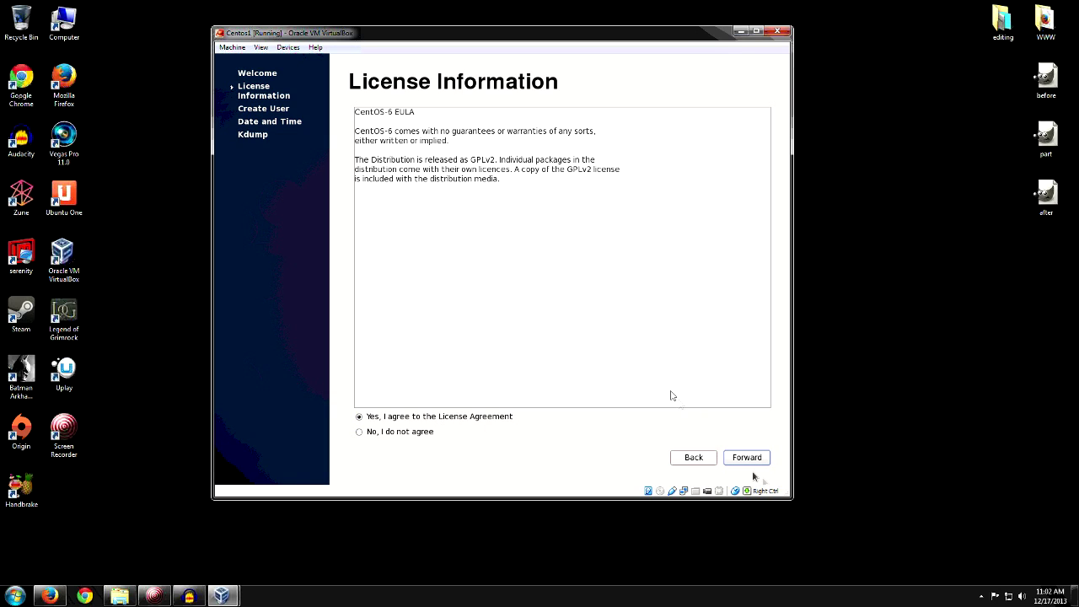
left_click(749, 460)
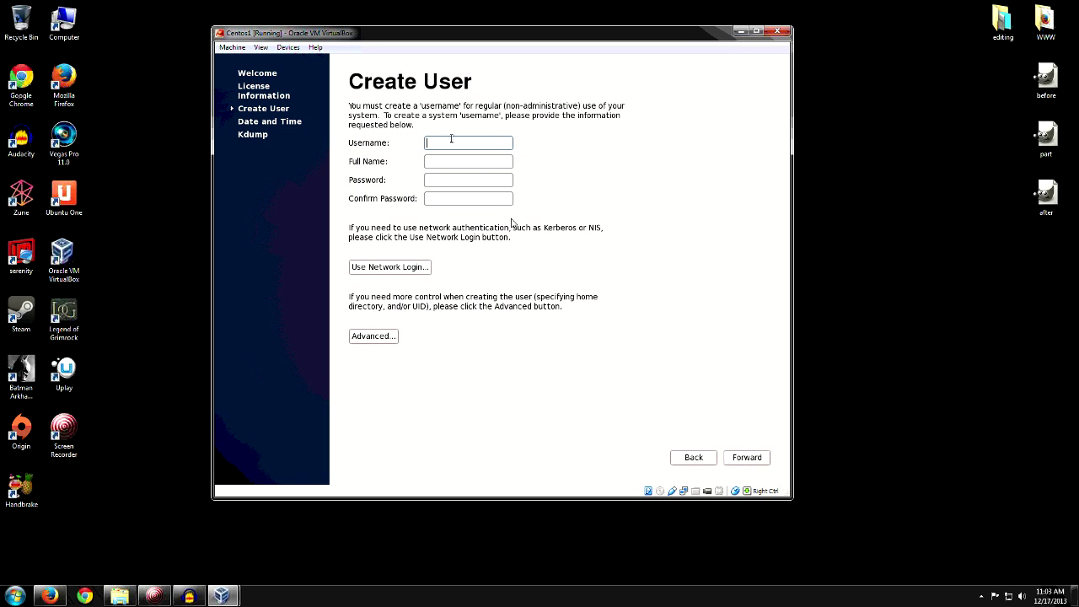
type("josh")
key("Tab")
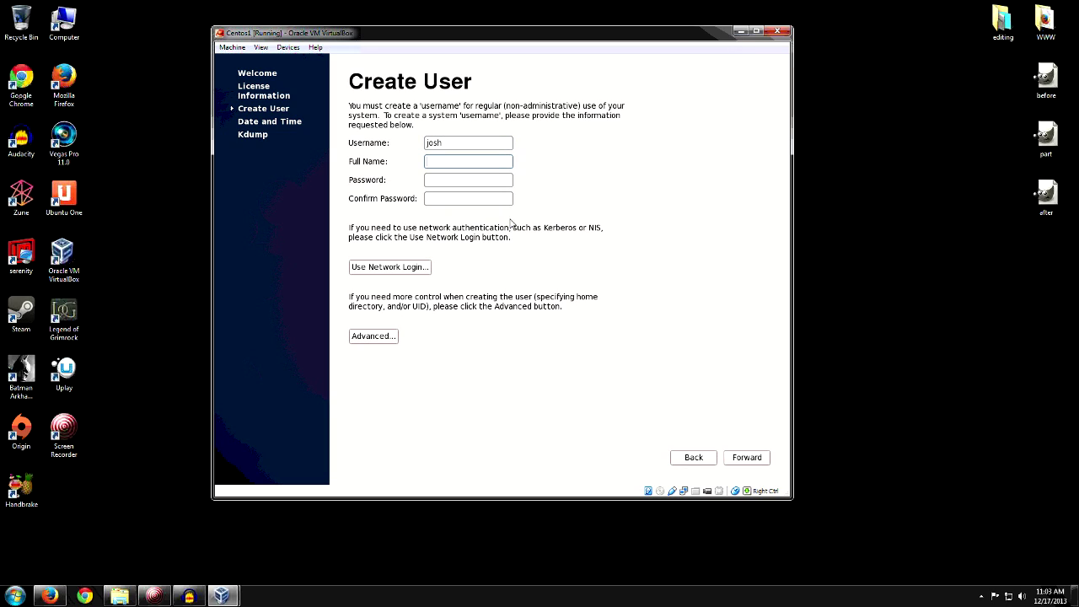
type("josh")
key("Tab")
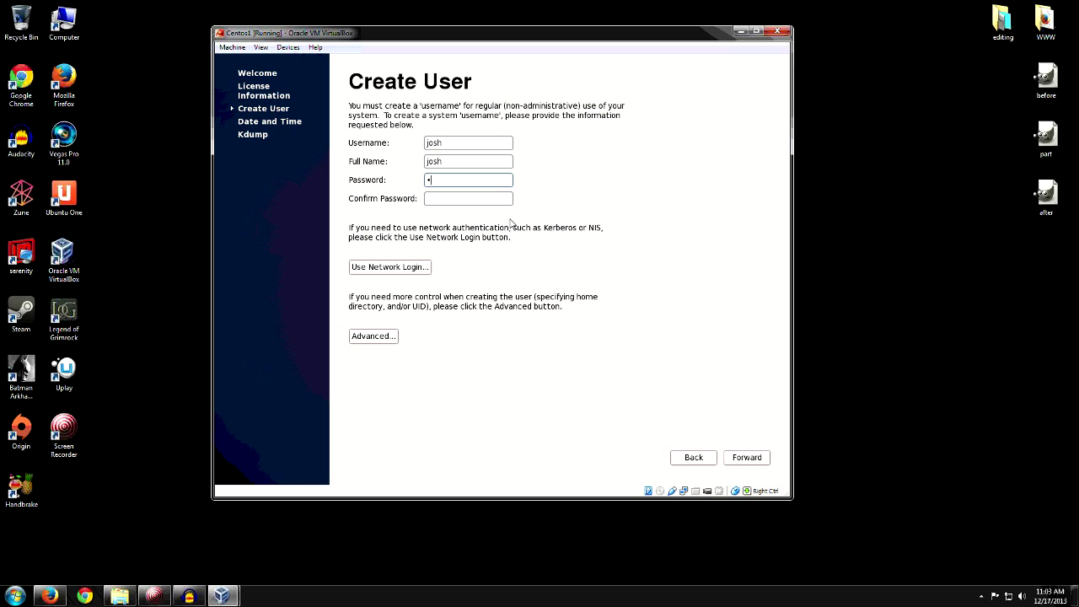
type("••••••••")
key("Tab")
type("••••••••")
left_click(742, 459)
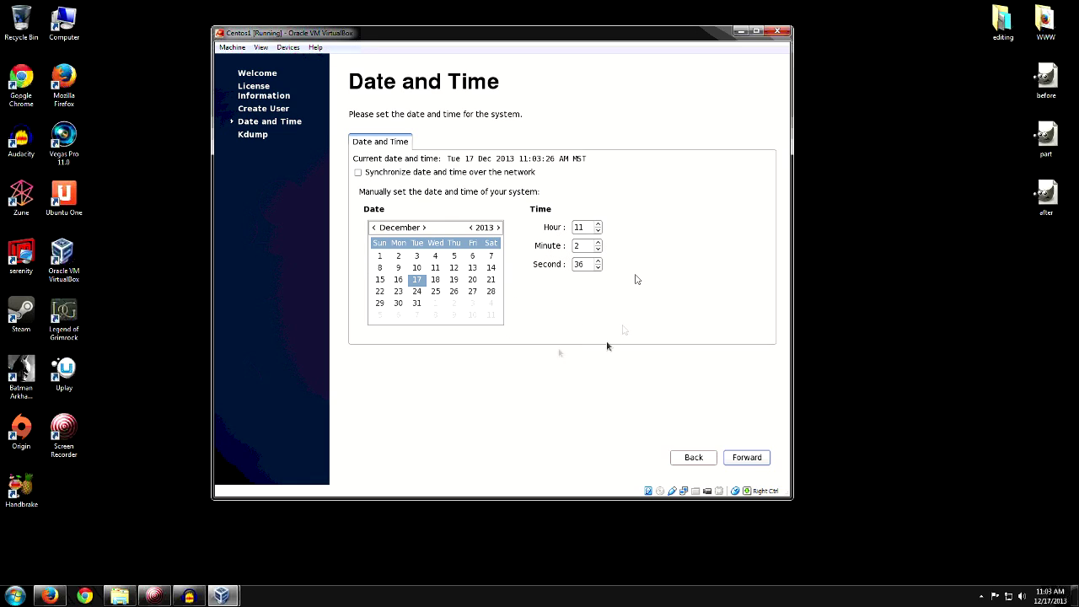
Step: Keep the default date and time, finish the Kdump page, and accept the reboot to reach the login screen
left_click(754, 459)
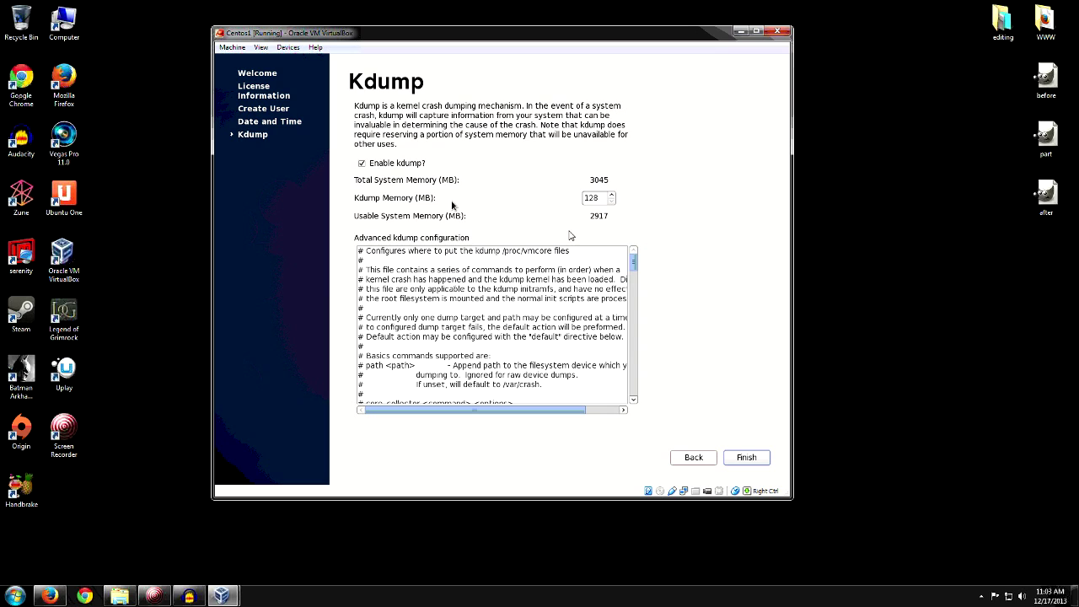
left_click(740, 458)
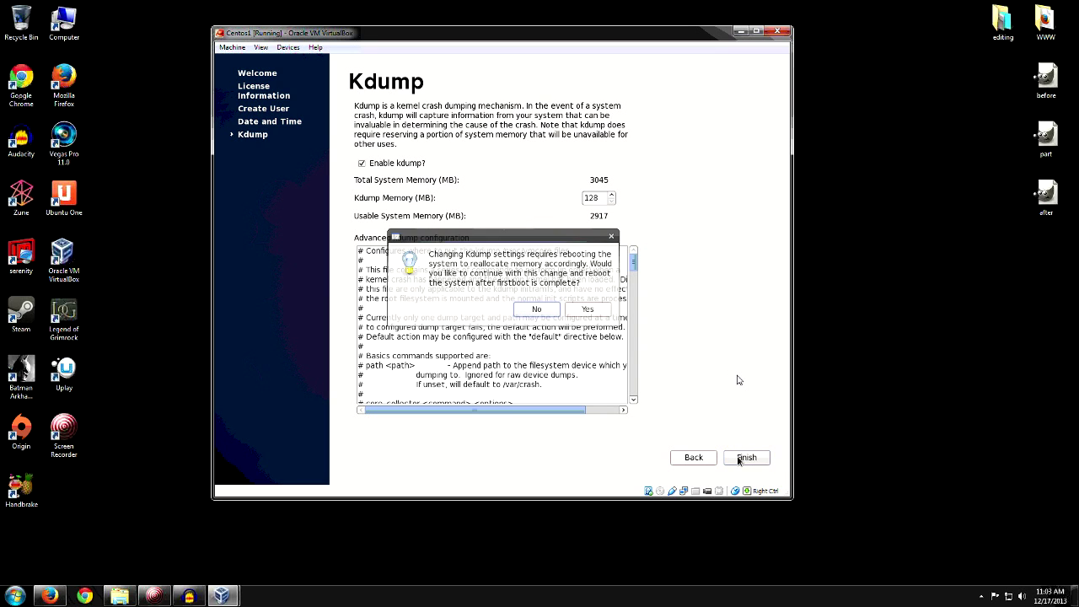
left_click(588, 308)
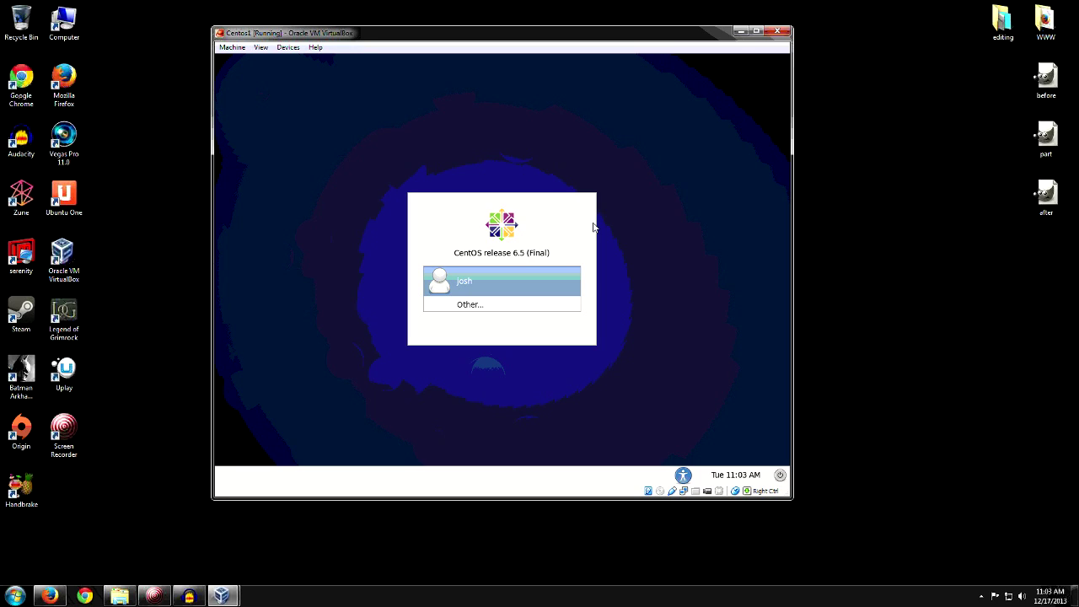
Step: Log in to the GNOME desktop as the newly created user with their password
left_click(463, 279)
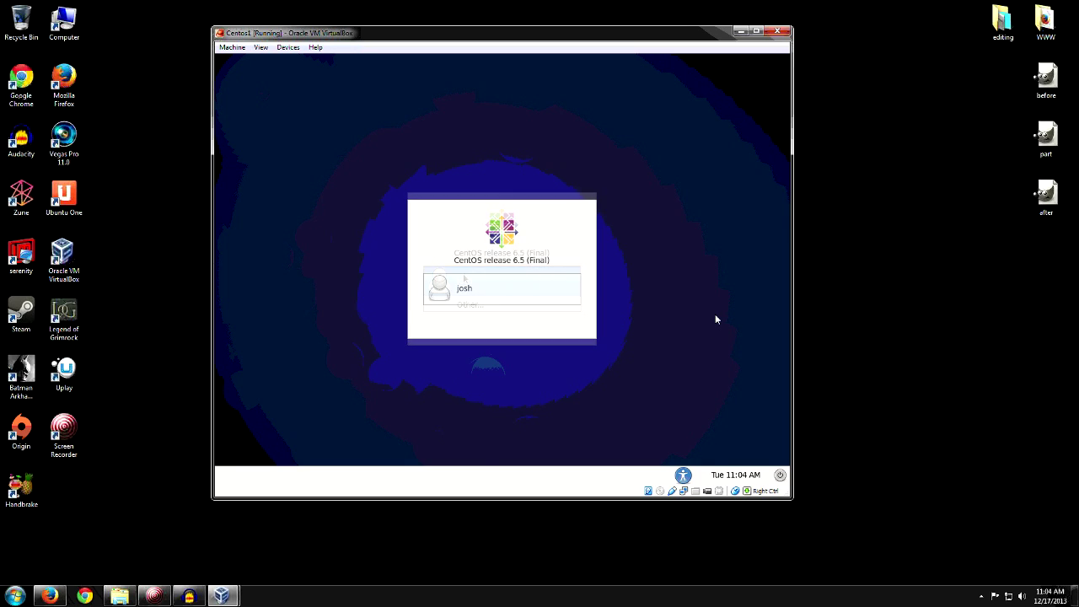
type("p")
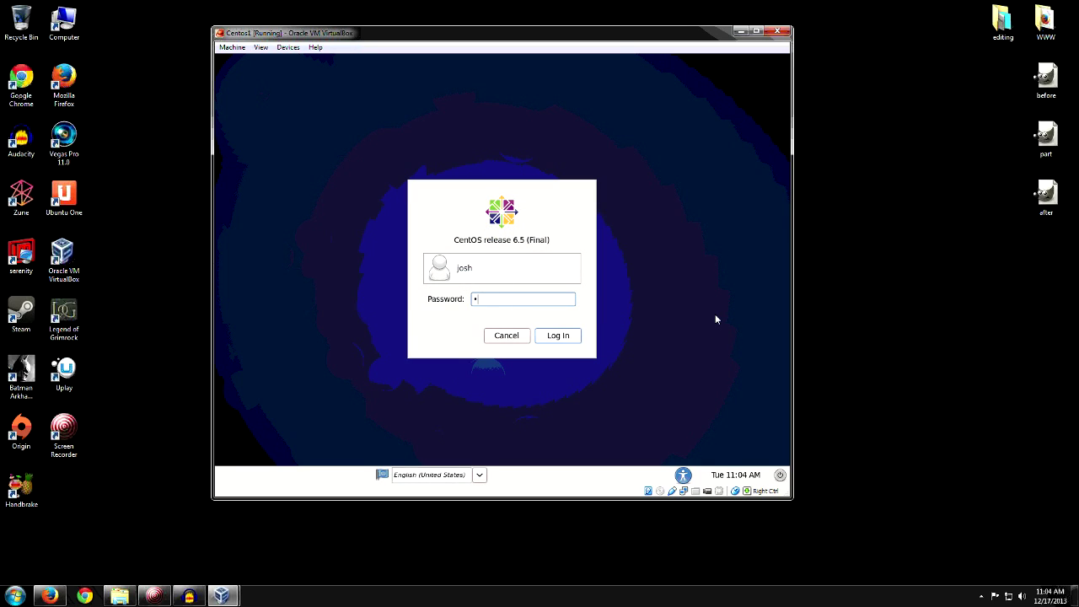
type("******")
key("Return")
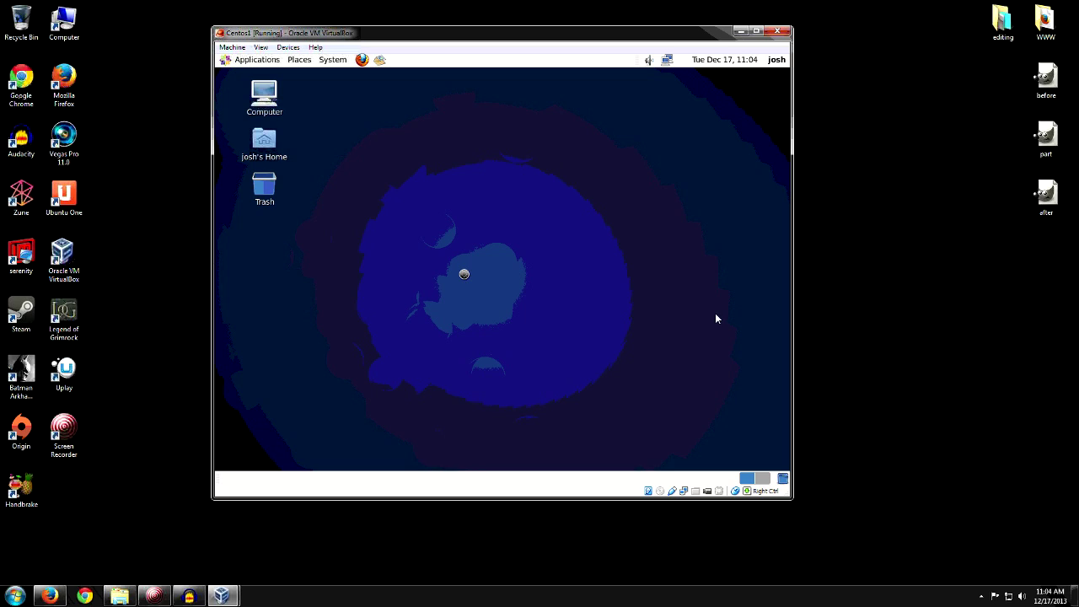
Step: Check the wired network status without changing anything, then start Firefox from the top panel
left_click(667, 61)
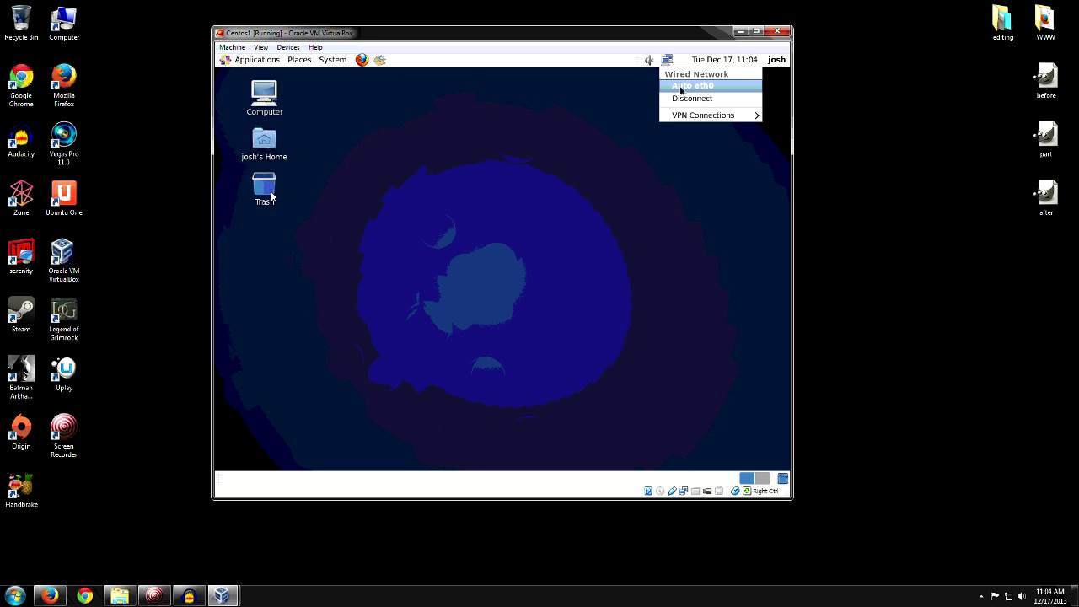
left_click(448, 197)
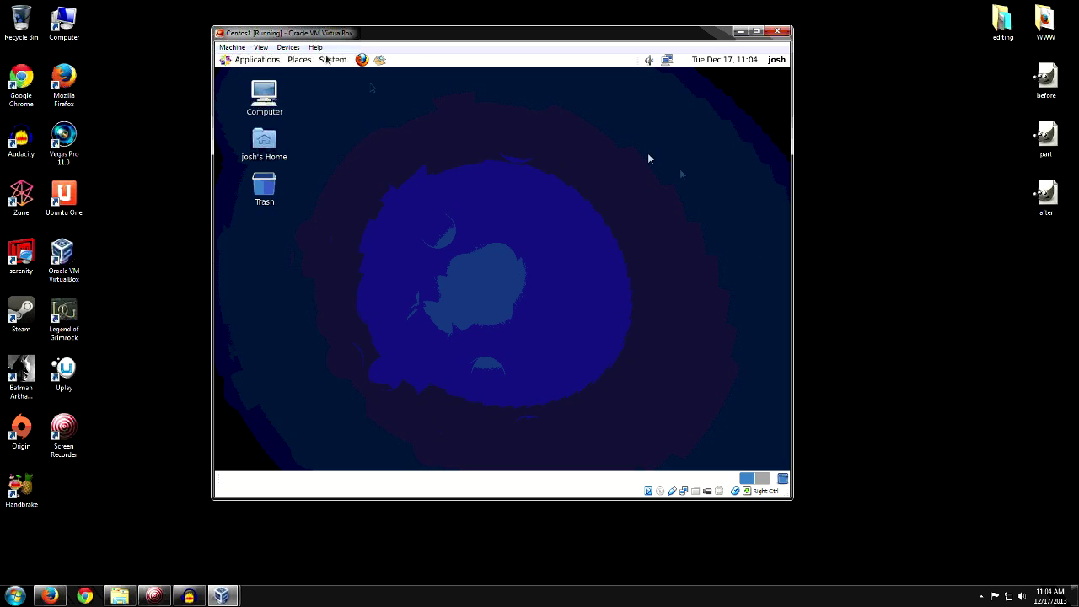
left_click(362, 63)
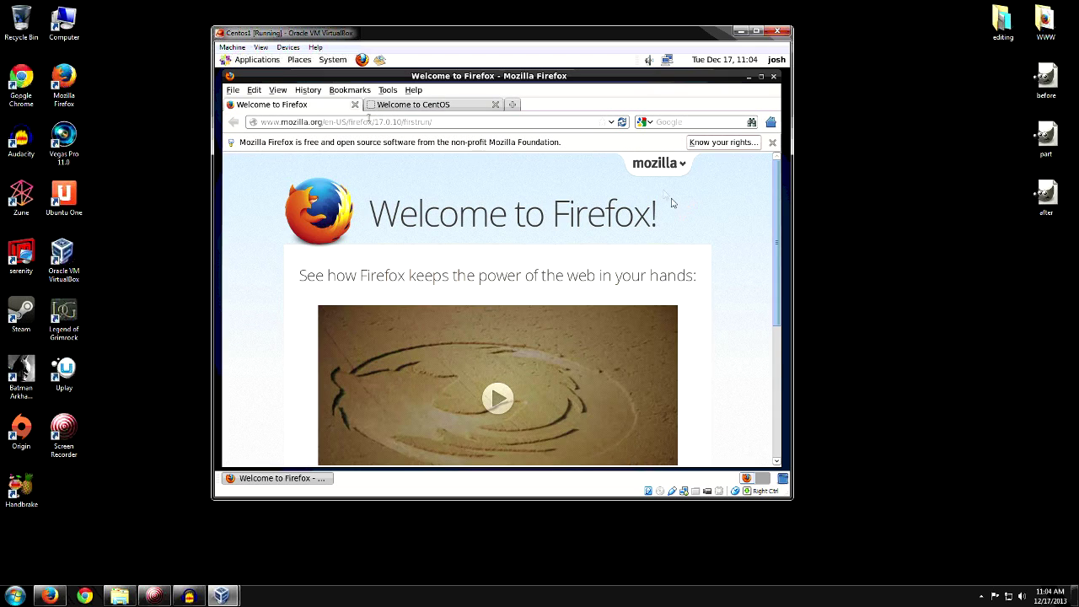
Step: Close the Welcome to Firefox tab and load linuxcasts.net in the address bar
left_click(355, 105)
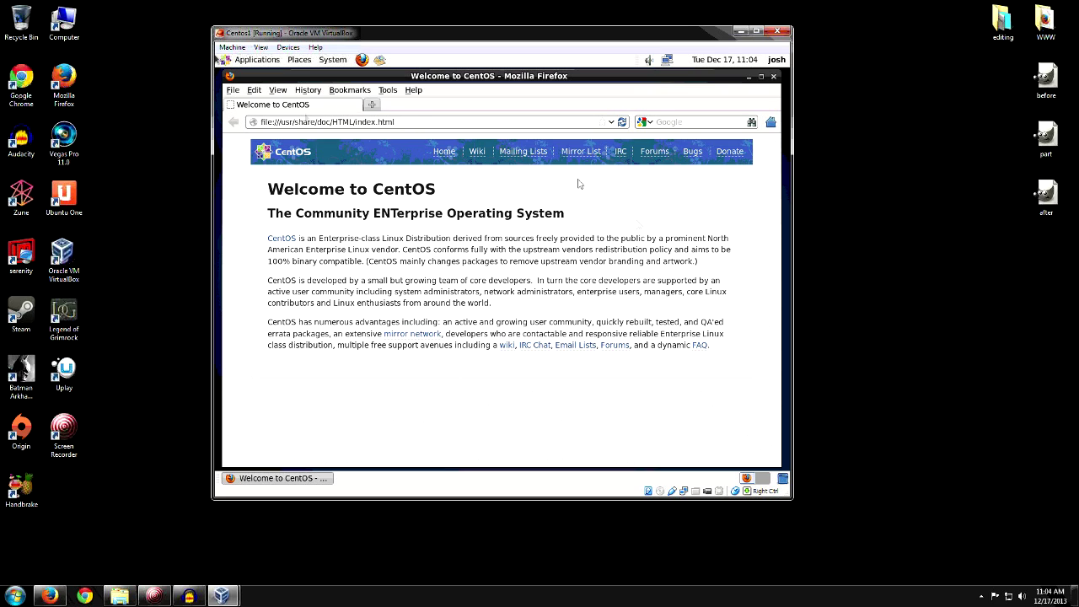
triple_click(388, 122)
type("li")
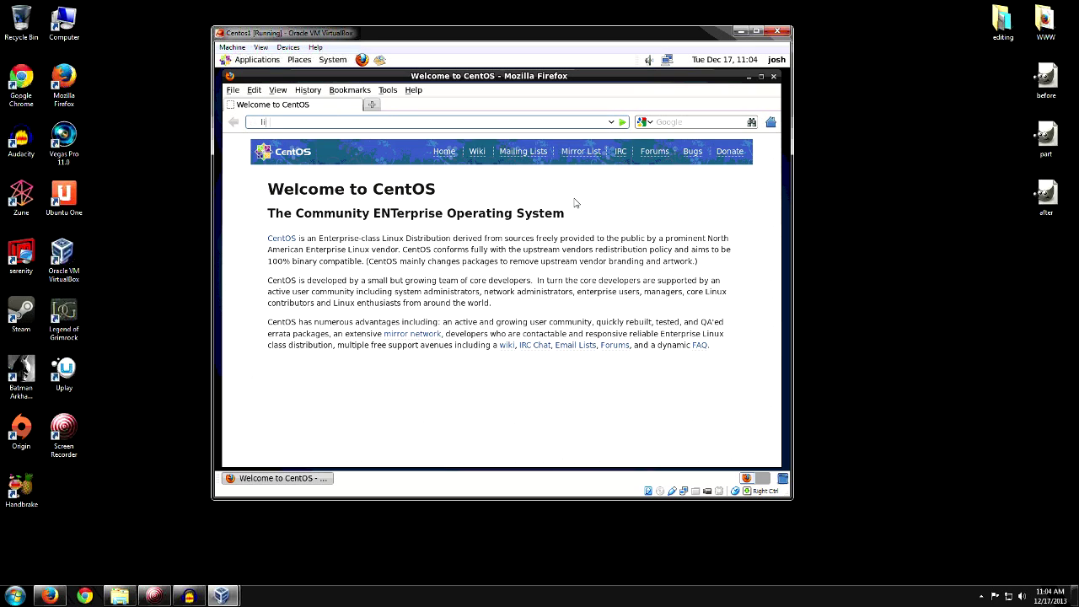
type("nux")
type("casts.net")
key("Return")
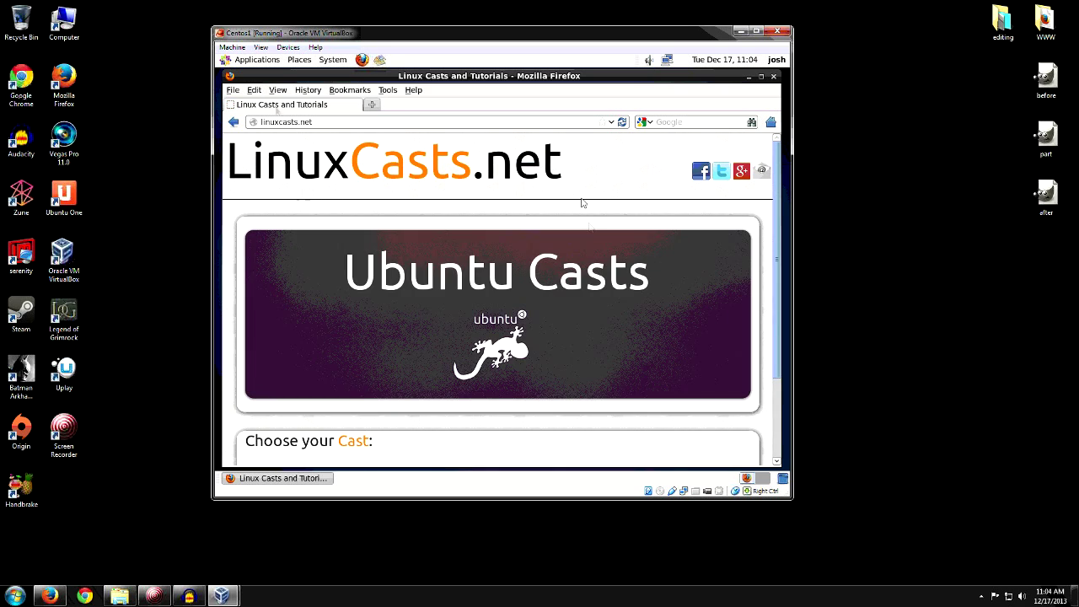
Step: Scroll through the linuxcasts.net page, then close Firefox to return to the desktop
scroll(674, 246, "down", 2)
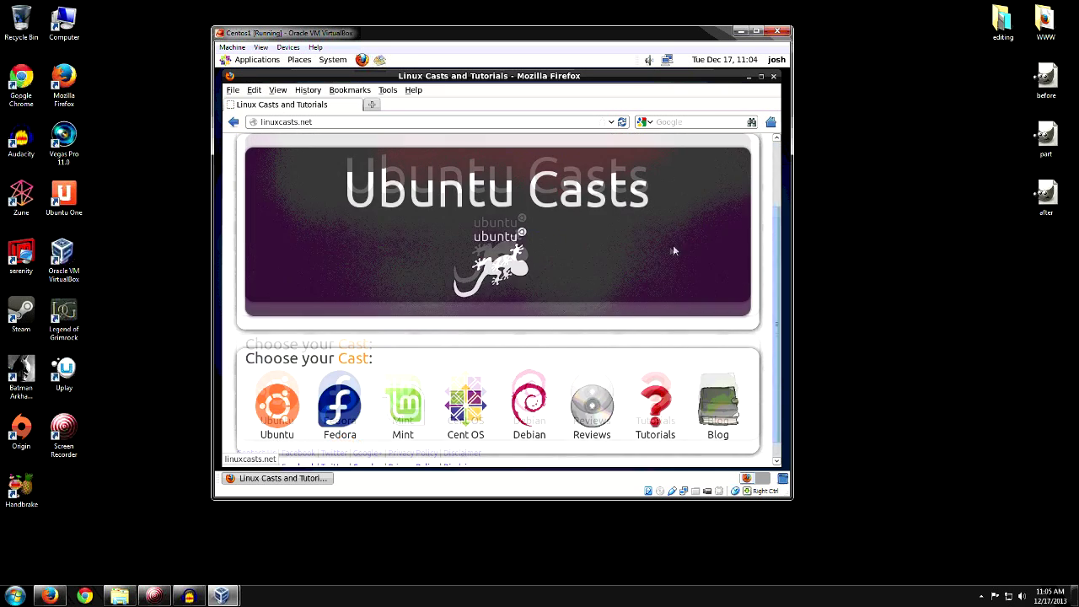
scroll(674, 248, "up", 3)
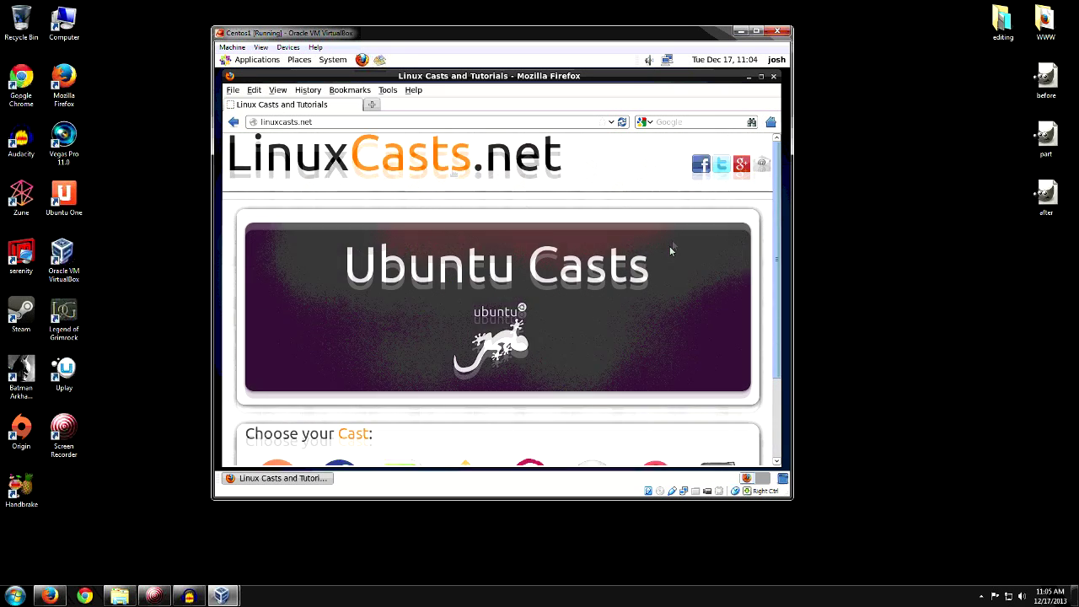
left_click(774, 76)
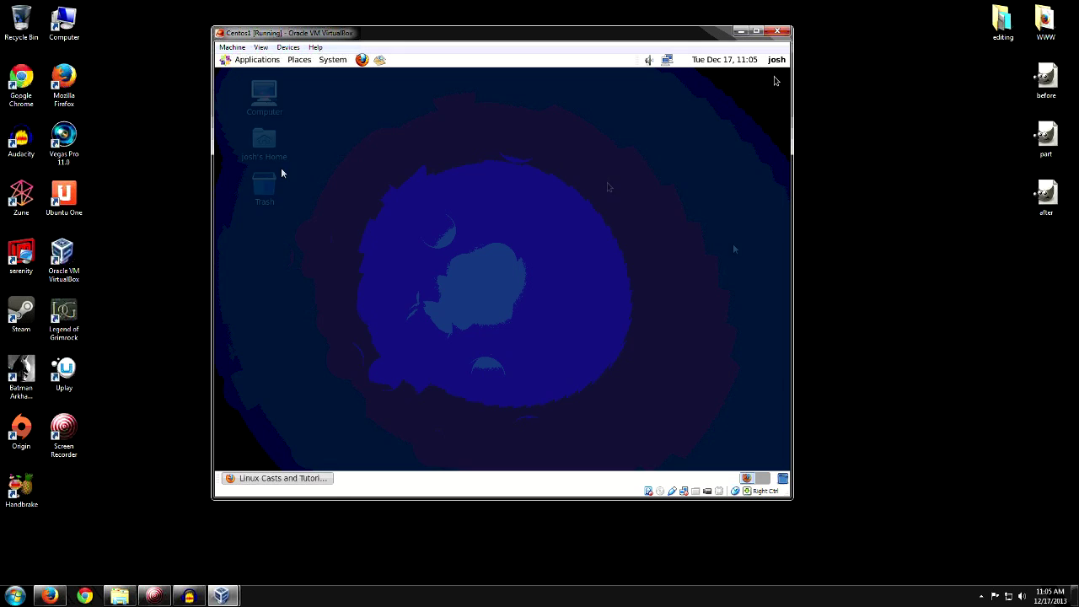
left_click_drag(536, 258, 474, 187)
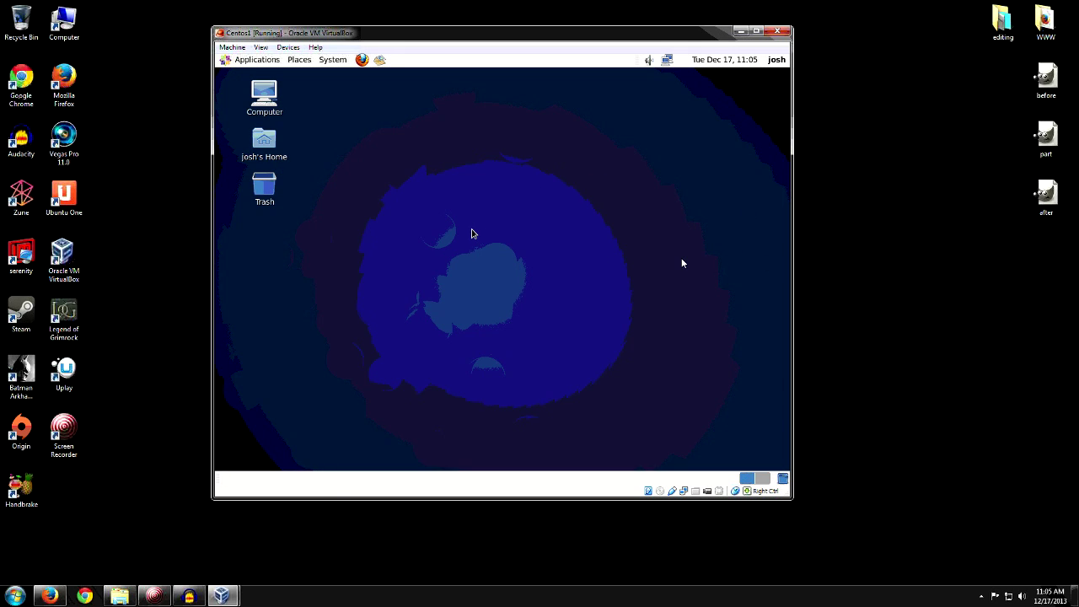